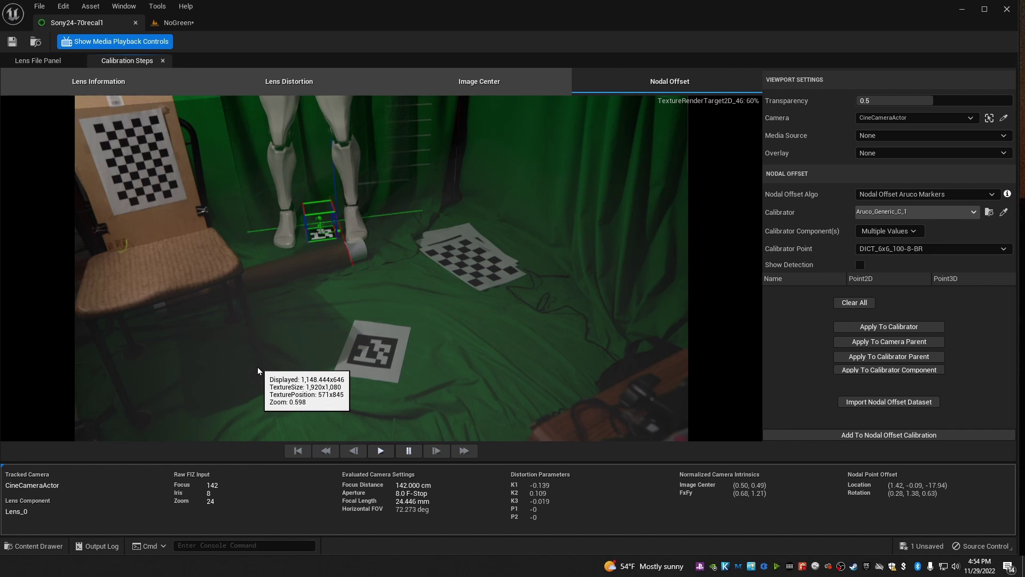
- Select the floor ArUco marker in the Nodal Offset viewport to capture its TL/TR/BR/BL corners
{"action": "left_click", "coordinate": [258, 371]}
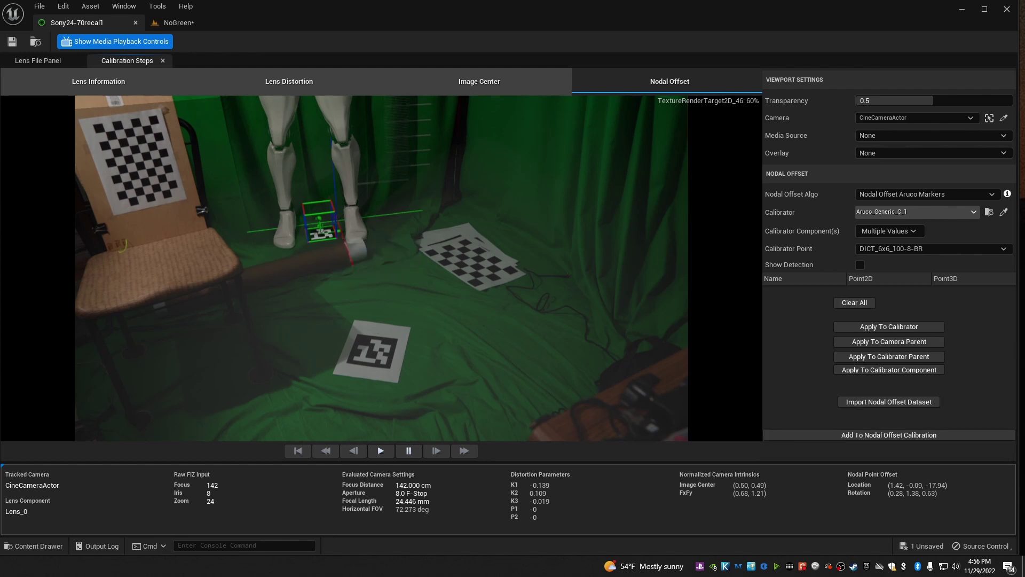
- Detect the floor marker's corners in the camera image and apply them to the camera parent
{"action": "left_click", "coordinate": [383, 315]}
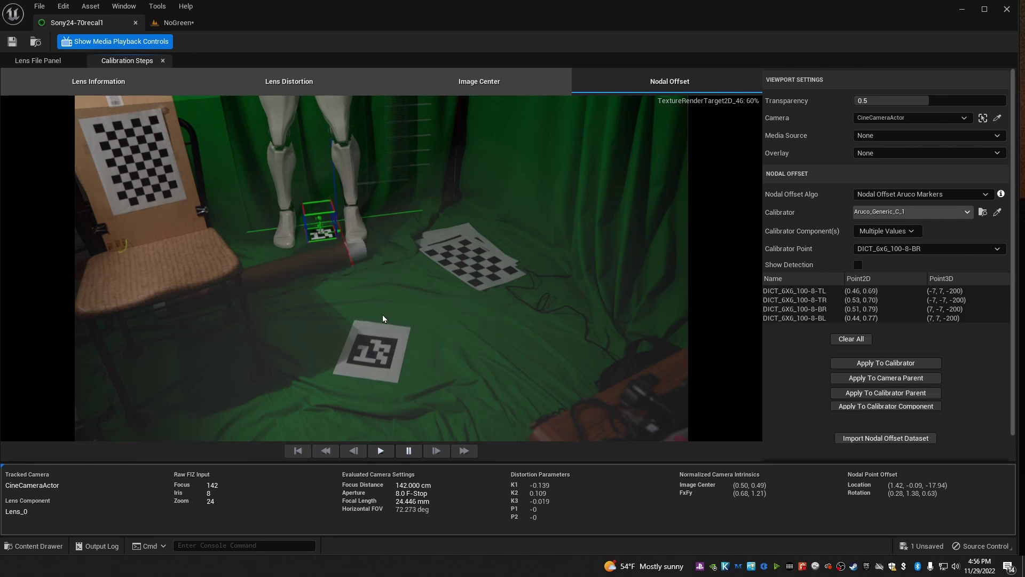
{"action": "left_click", "coordinate": [908, 378]}
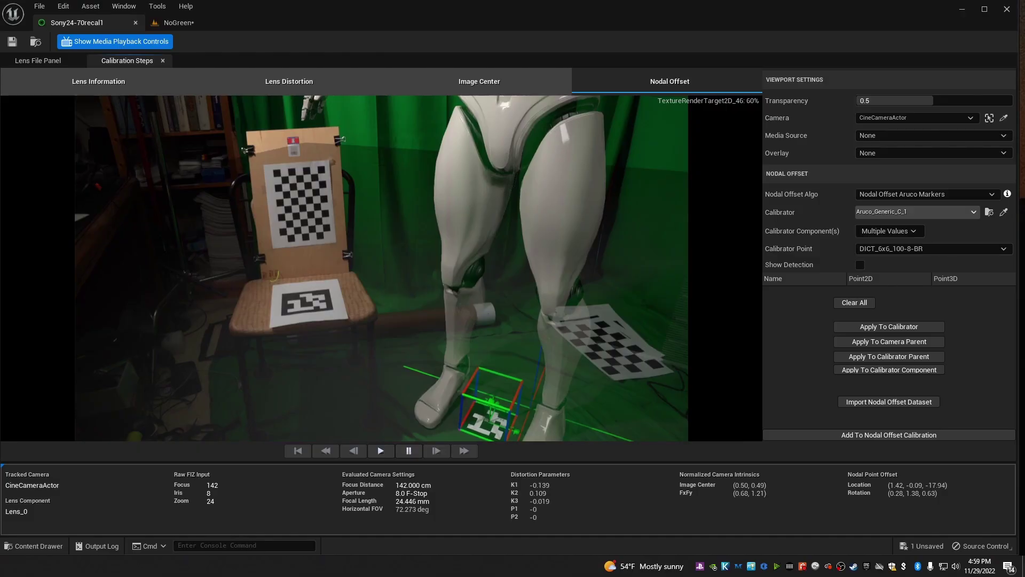
- Capture the chair marker's four corners and apply them to the camera parent
{"action": "left_click", "coordinate": [313, 300]}
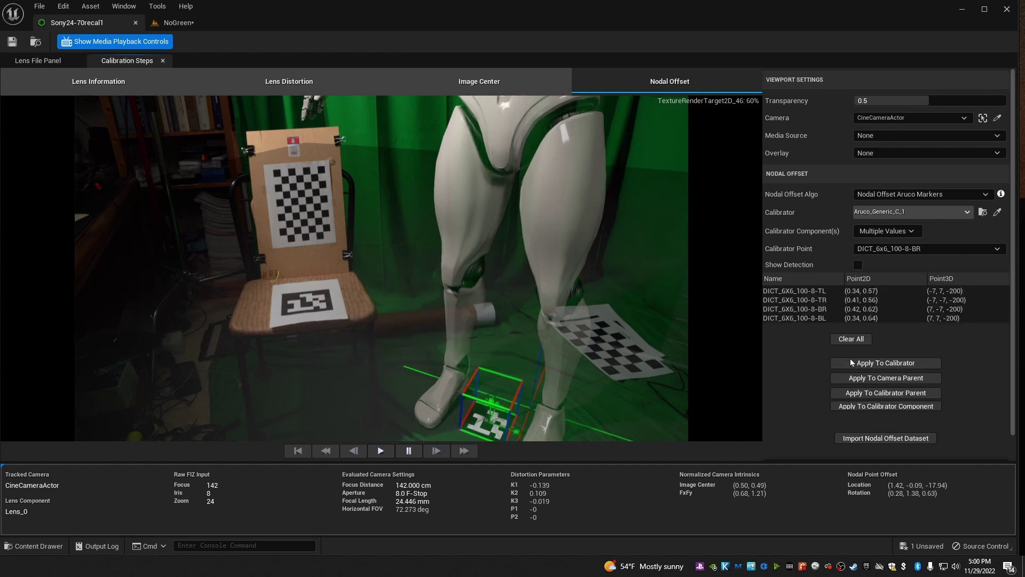
{"action": "left_click", "coordinate": [876, 380]}
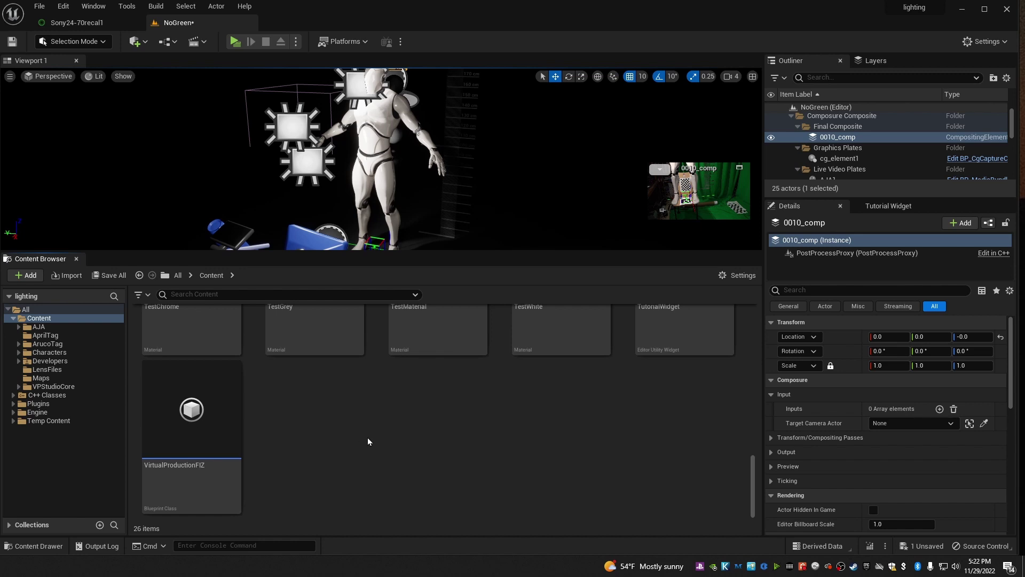
- Create a Content Browser folder named 'ArucoTutorial' and open it
{"action": "right_click", "coordinate": [329, 402]}
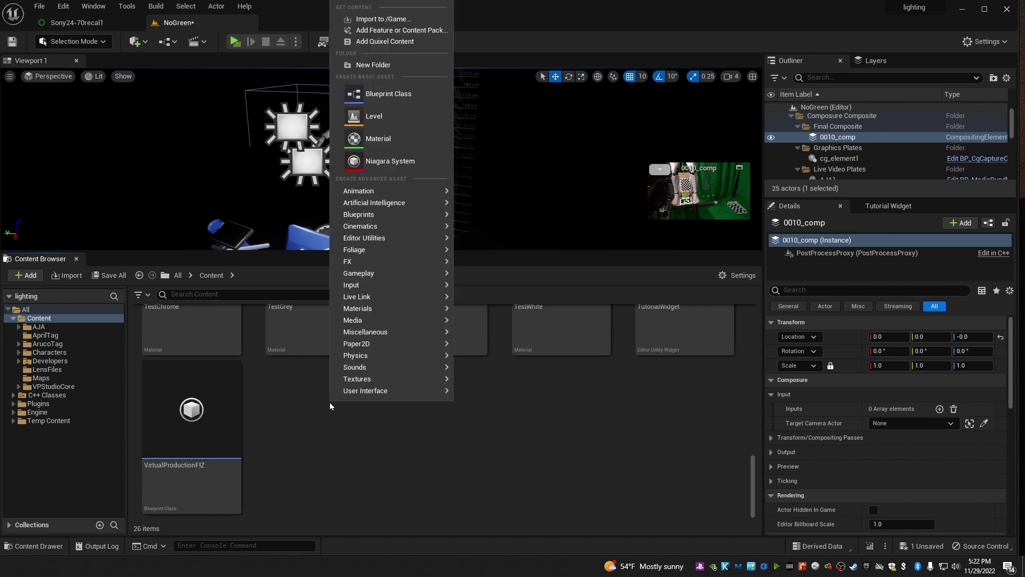
{"action": "left_click", "coordinate": [406, 66]}
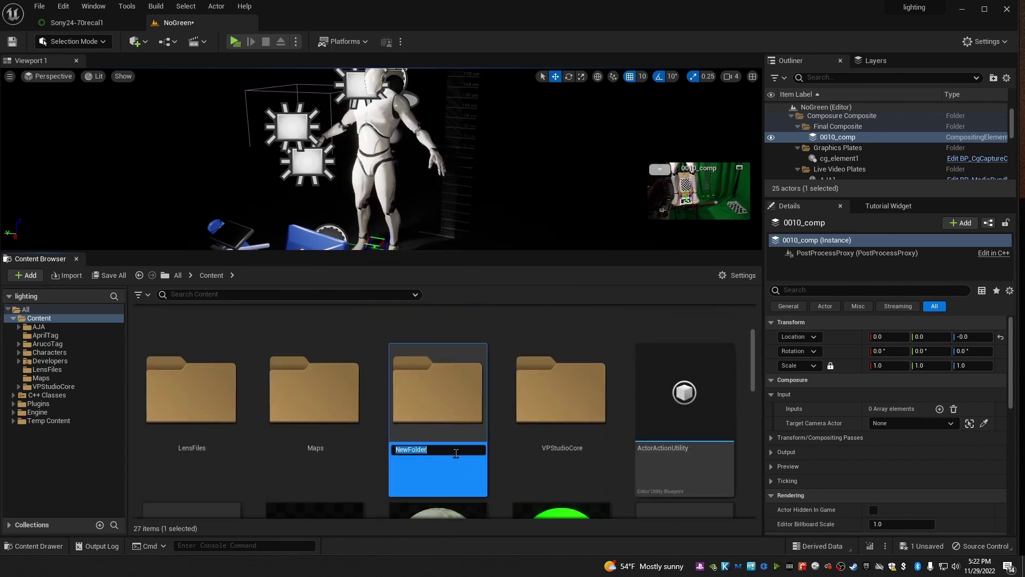
{"action": "type", "text": "ArucoTutorial"}
{"action": "key", "text": "Return"}
{"action": "double_click", "coordinate": [449, 408]}
- Import the 6x6_1000-8.png marker image from File Explorer into the folder
{"action": "key", "text": "super+e"}
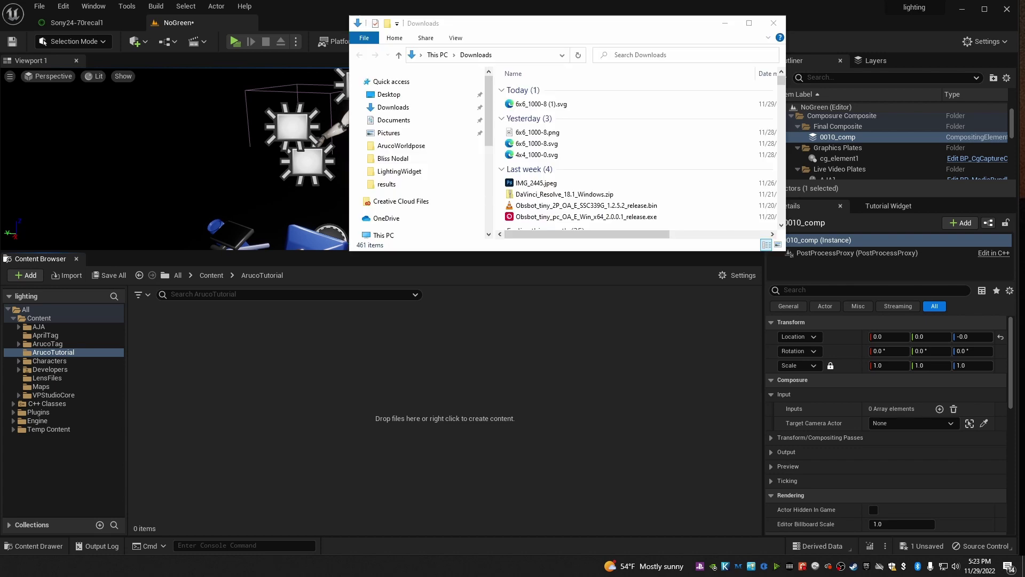
{"action": "left_click", "coordinate": [557, 137]}
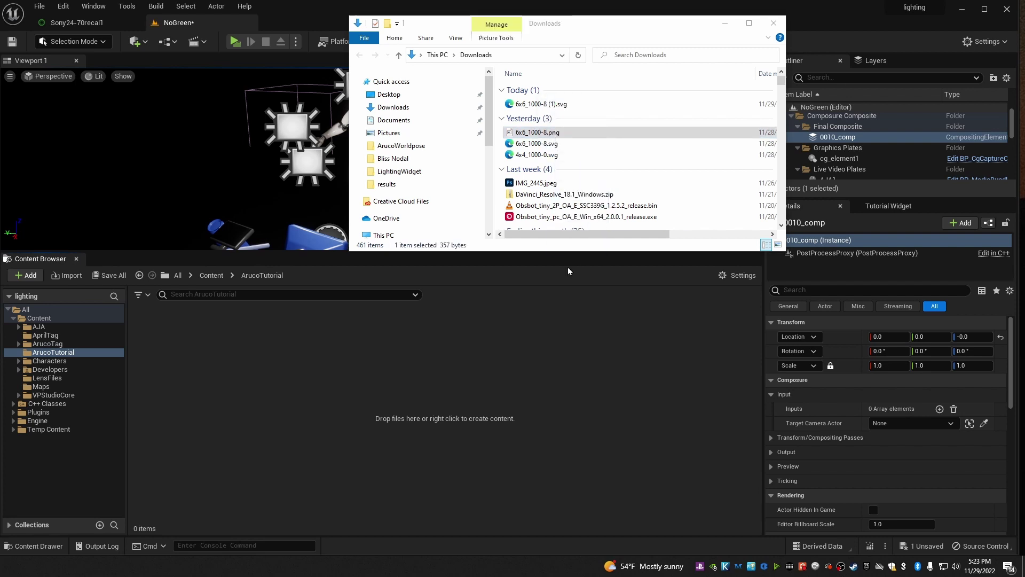
{"action": "left_click_drag", "start_coordinate": [240, 399], "coordinate": [240, 400]}
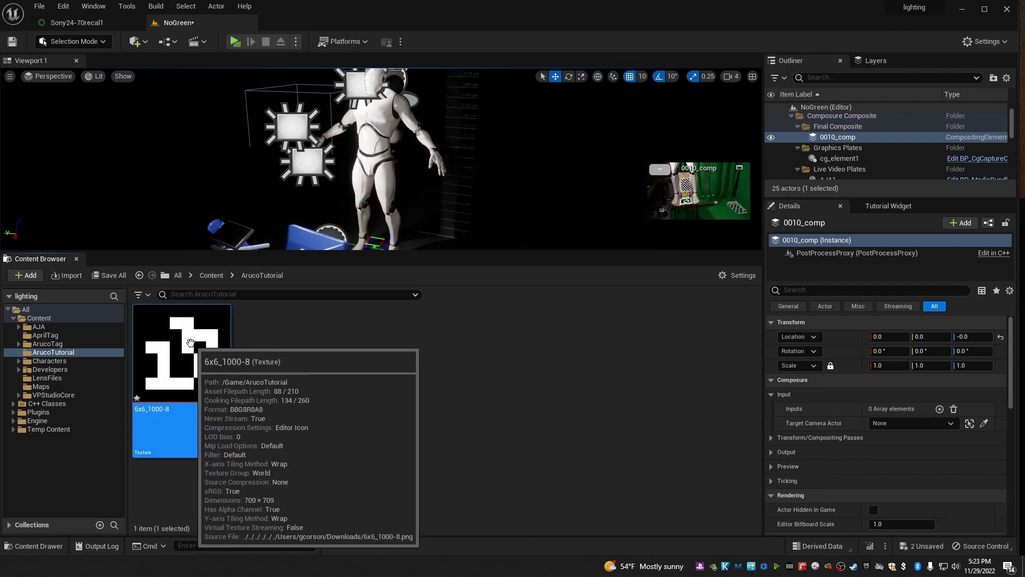
- Create the 6x6_1000-8_Mat material from the marker texture
{"action": "right_click", "coordinate": [190, 342]}
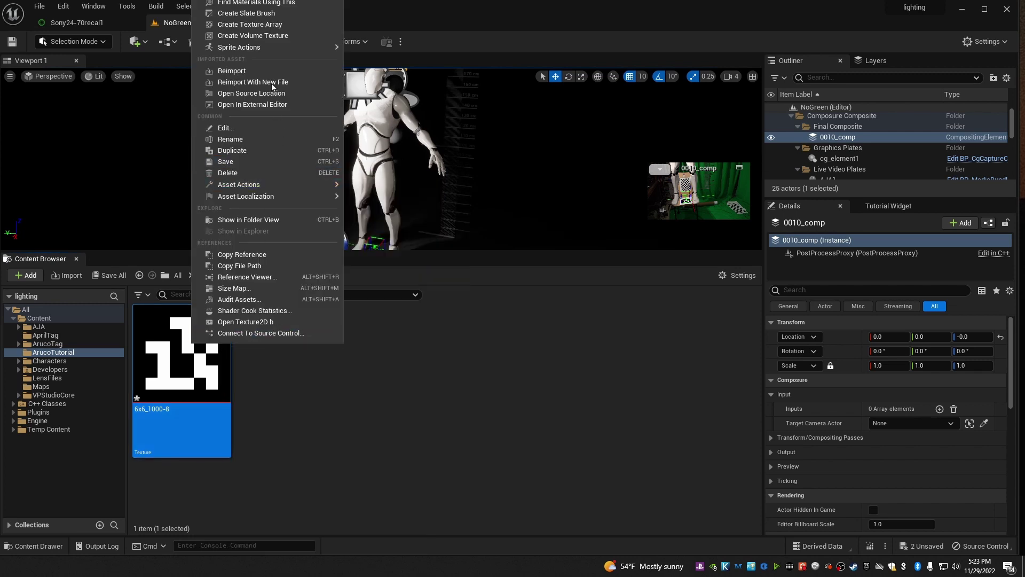
{"action": "left_click", "coordinate": [251, 2]}
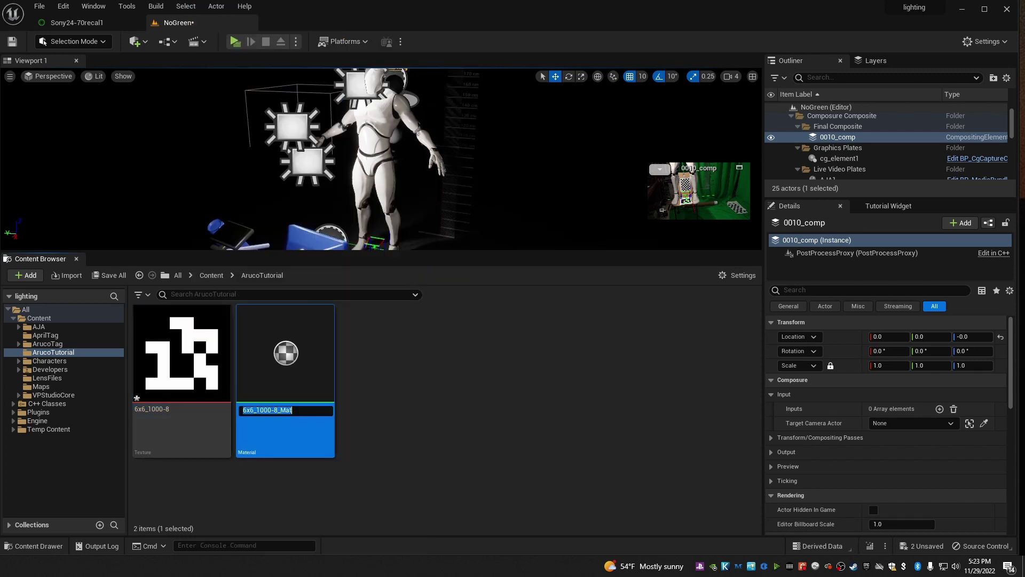
{"action": "key", "text": "Return"}
- Create an Actor Blueprint named Aruco_6x6_8 and open it in the Viewport tab
{"action": "left_click", "coordinate": [498, 486]}
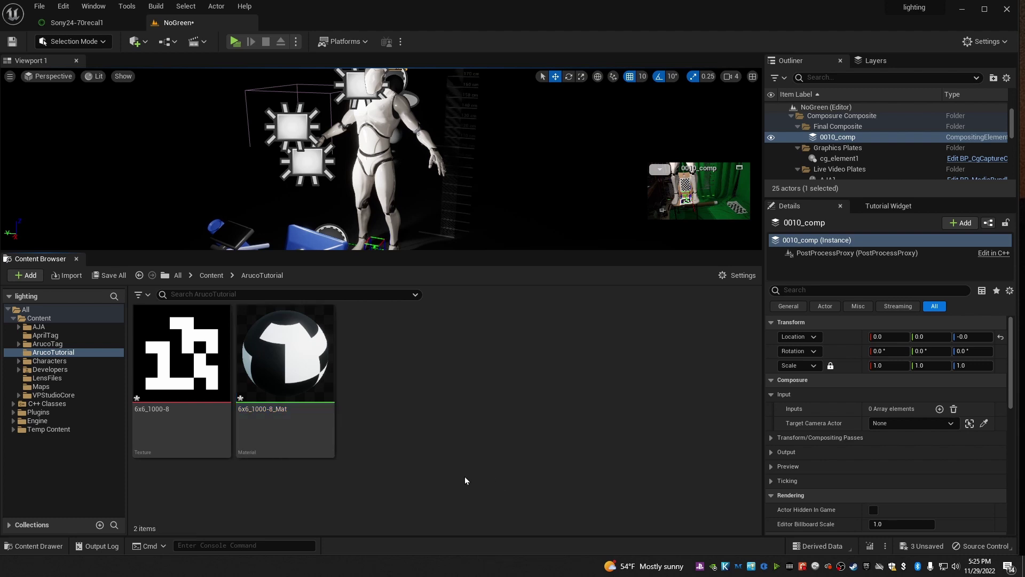
{"action": "right_click", "coordinate": [465, 479]}
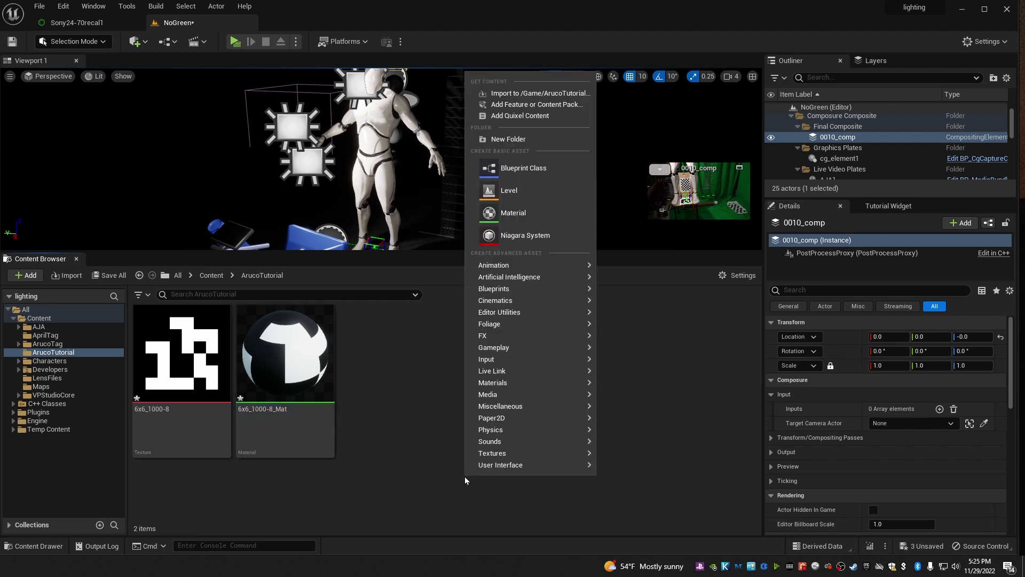
{"action": "left_click", "coordinate": [524, 173]}
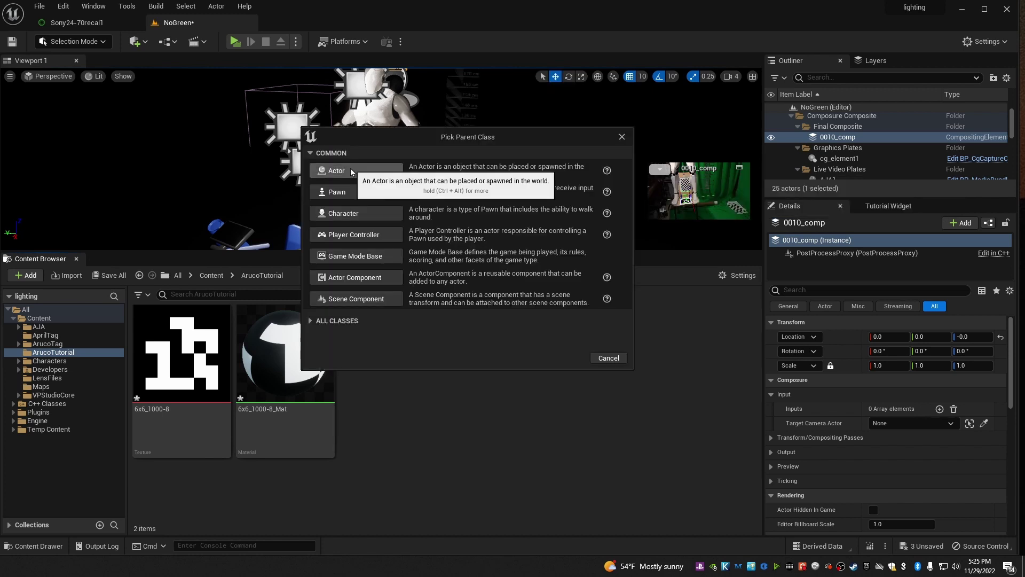
{"action": "left_click", "coordinate": [351, 172]}
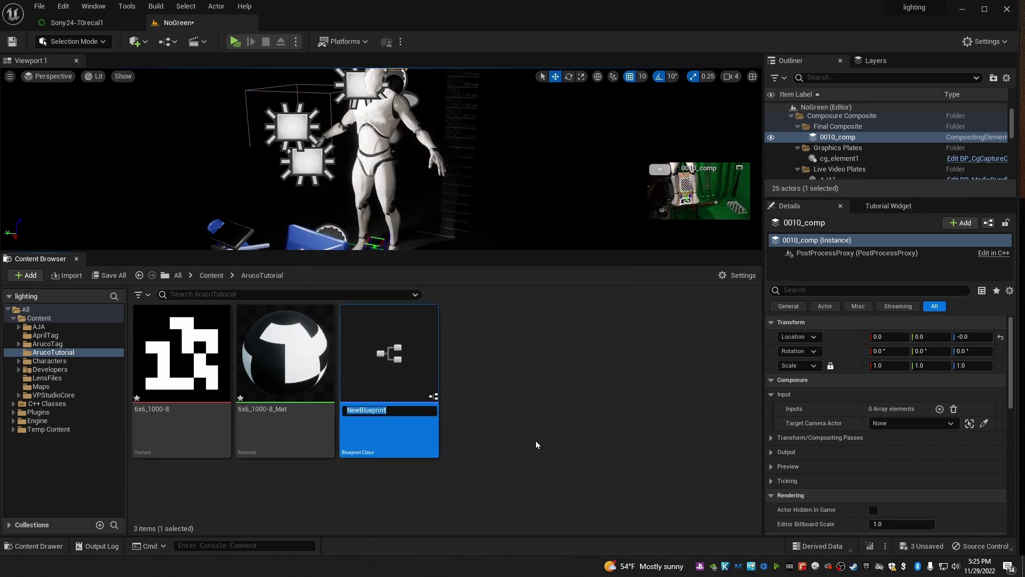
{"action": "type", "text": "Aruco_6x6_8"}
{"action": "key", "text": "Return"}
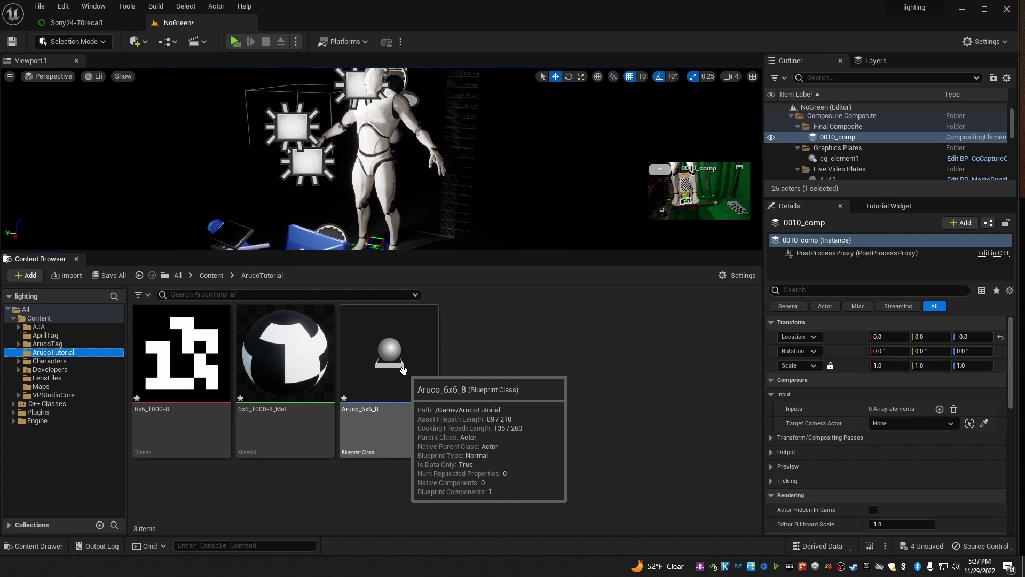
{"action": "double_click", "coordinate": [403, 370]}
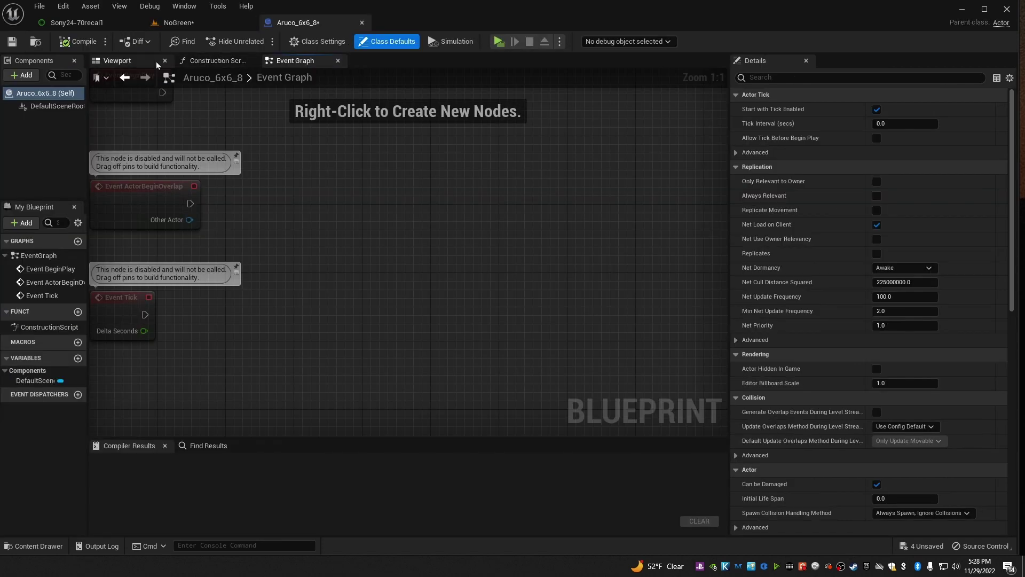
{"action": "left_click", "coordinate": [123, 62]}
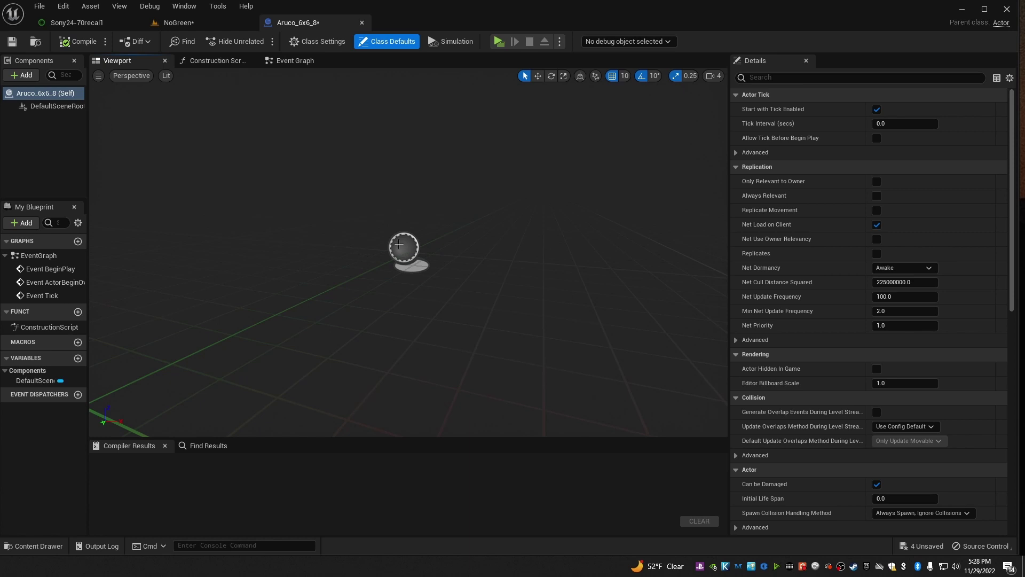
- Add a Static Mesh component and a Plane component to the Blueprint
{"action": "left_click", "coordinate": [53, 106]}
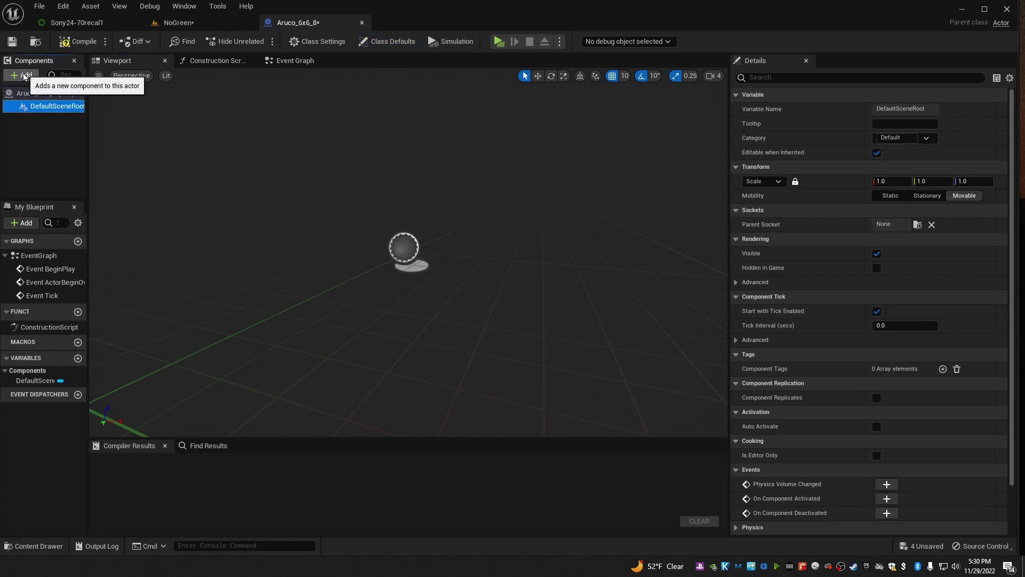
{"action": "left_click", "coordinate": [24, 75]}
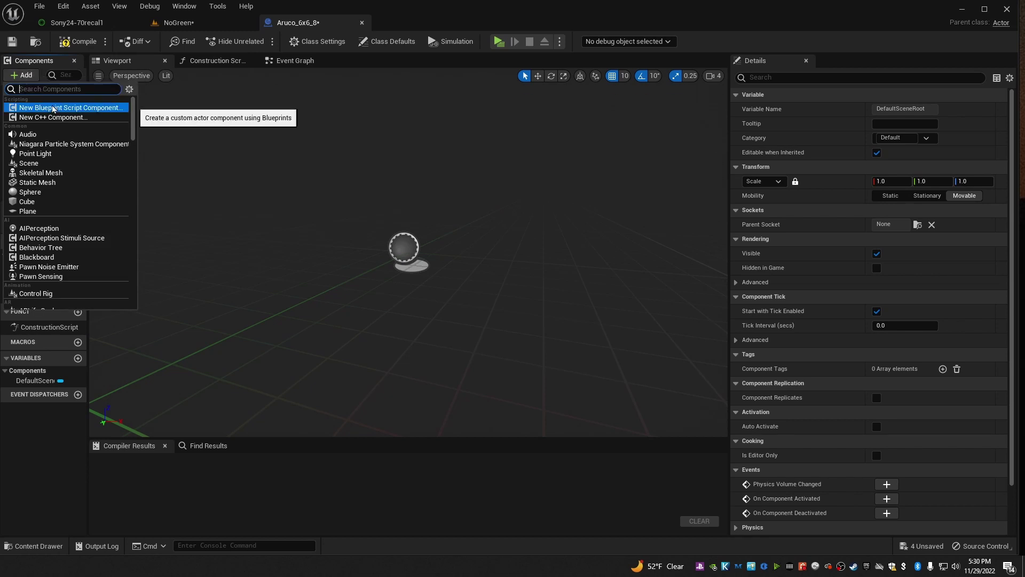
{"action": "type", "text": "static"}
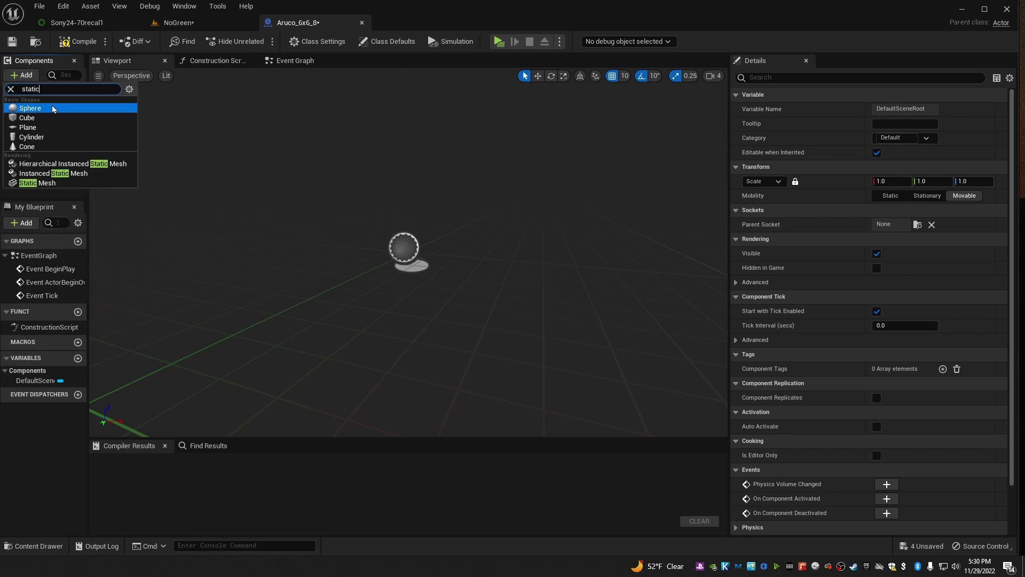
{"action": "left_click", "coordinate": [47, 183]}
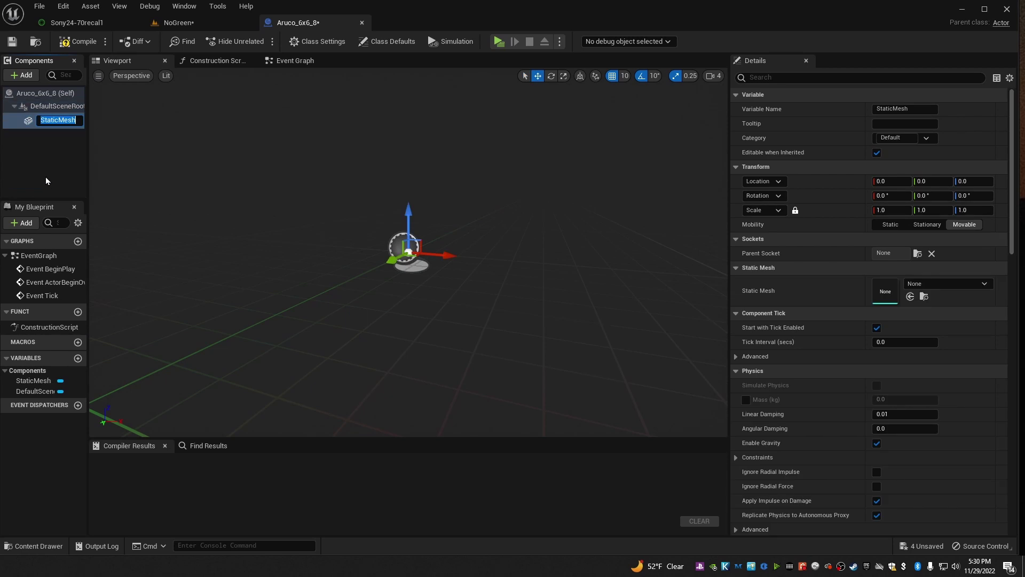
{"action": "left_click", "coordinate": [56, 106]}
{"action": "left_click", "coordinate": [22, 74]}
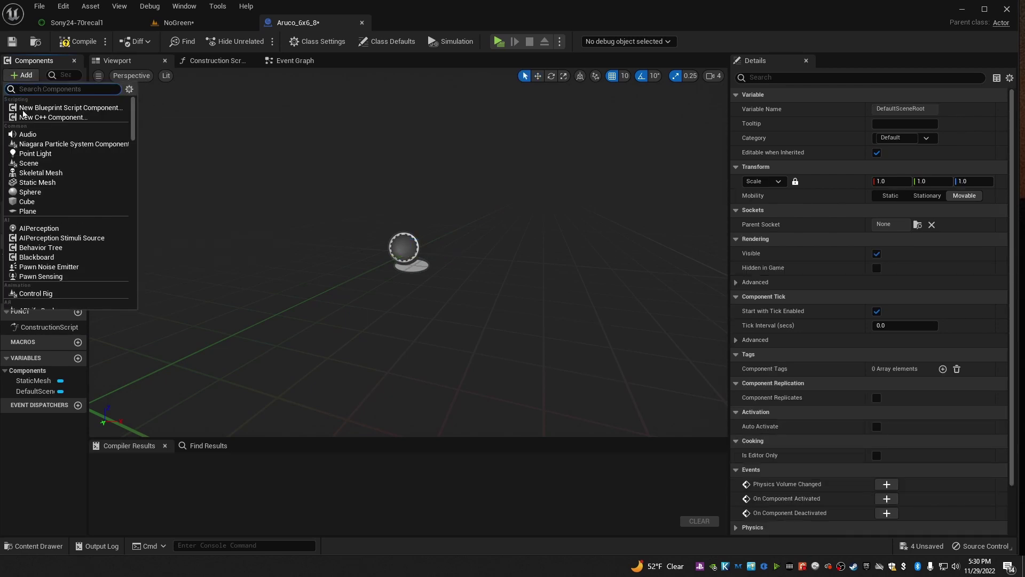
{"action": "type", "text": "plane"}
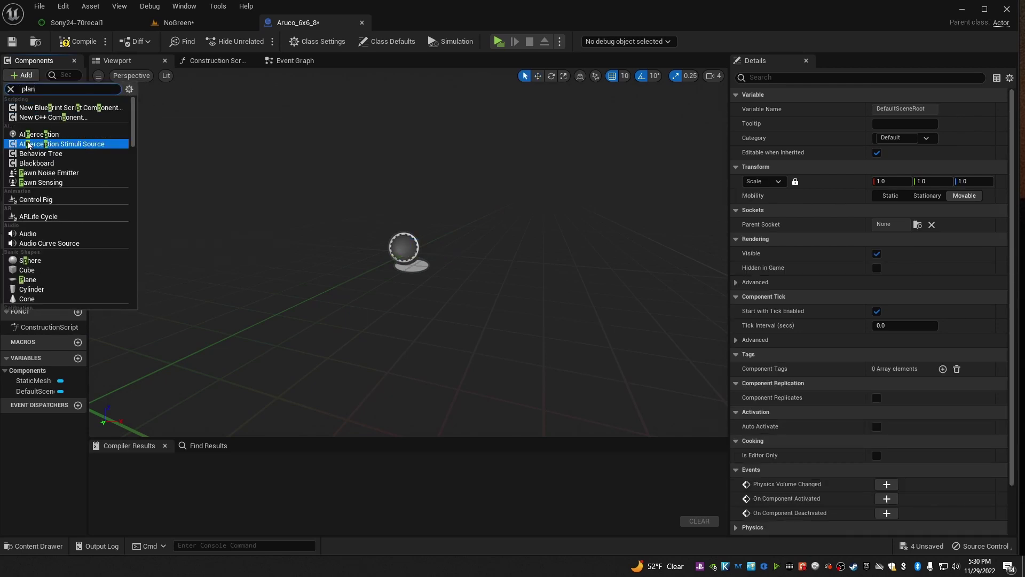
{"action": "left_click", "coordinate": [28, 109]}
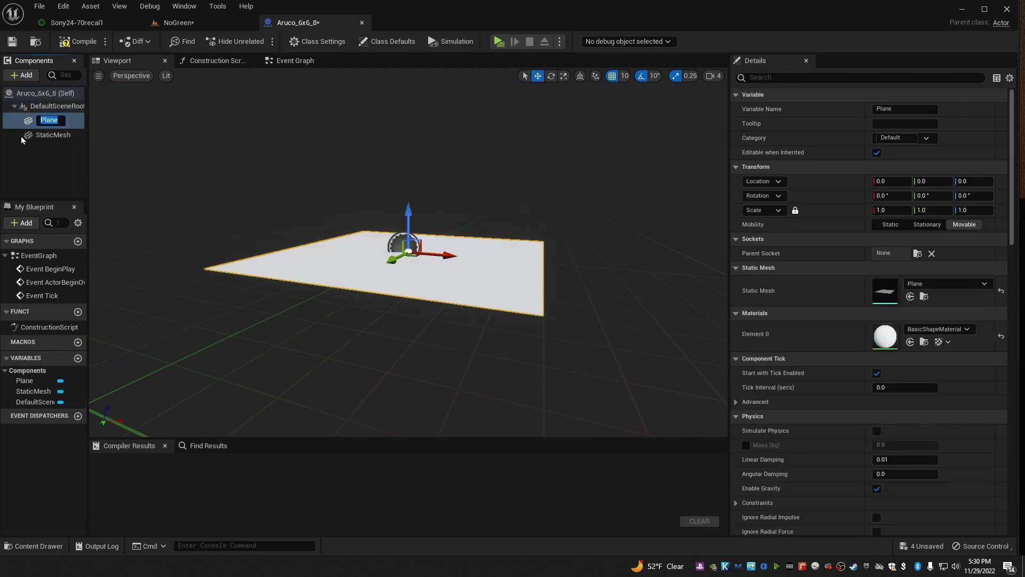
- Add a Calibration Point component under DefaultSceneRoot
{"action": "left_click", "coordinate": [25, 105]}
{"action": "left_click", "coordinate": [22, 75]}
{"action": "type", "text": "cal"}
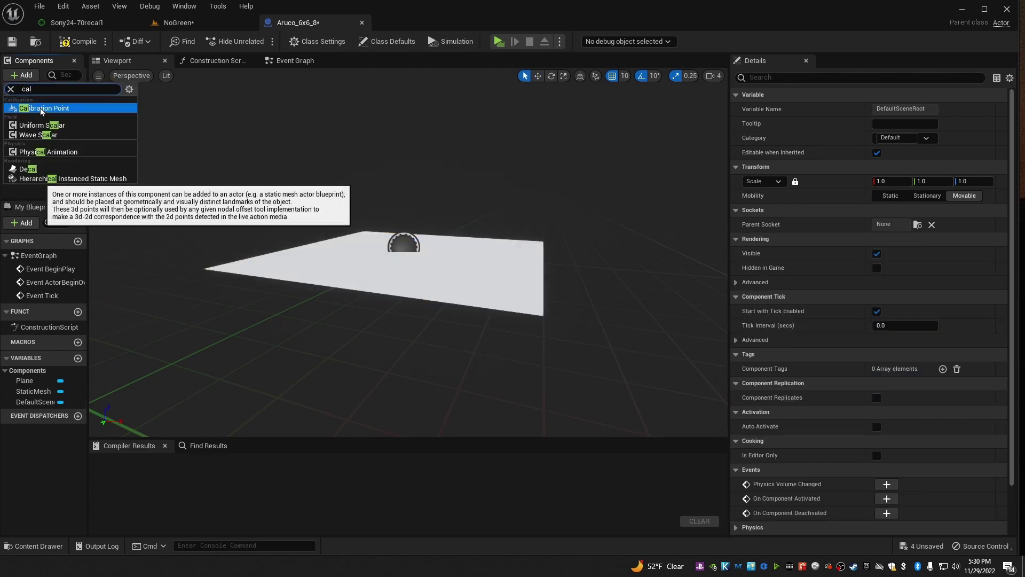
{"action": "left_click", "coordinate": [40, 108]}
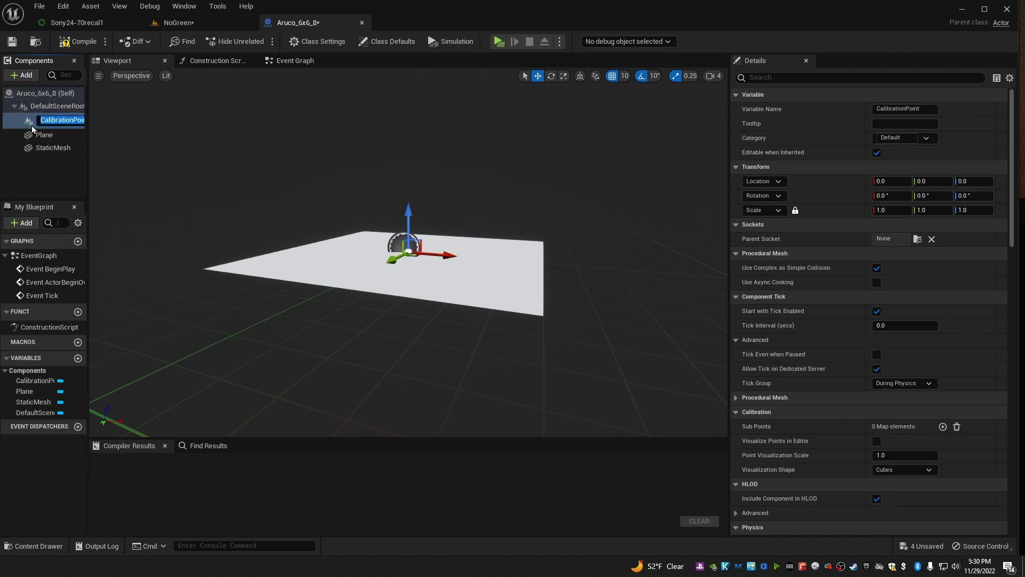
- Duplicate the calibration point three times, making CalibrationPoint through CalibrationPoint3
{"action": "right_click", "coordinate": [31, 122]}
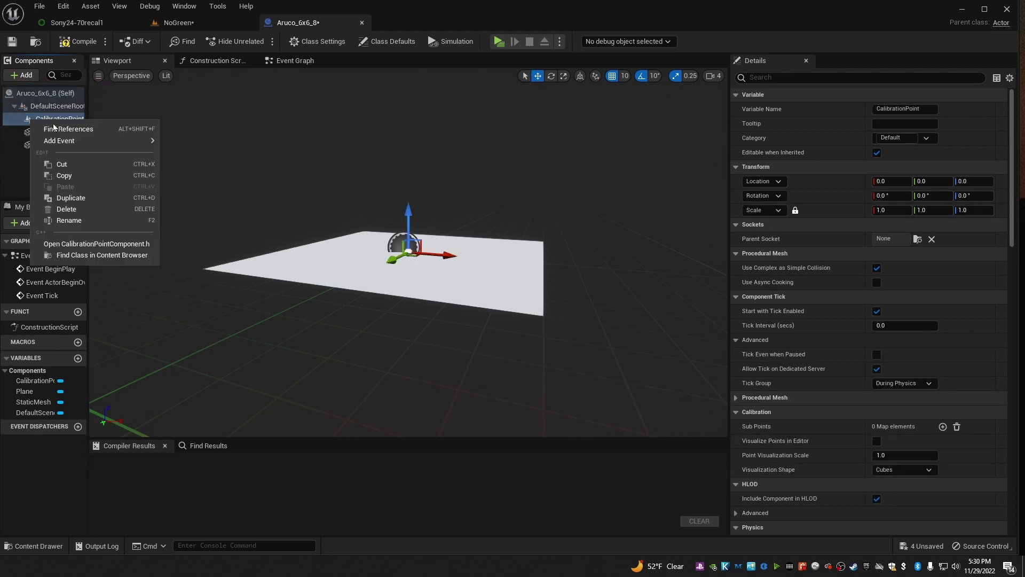
{"action": "left_click", "coordinate": [71, 199]}
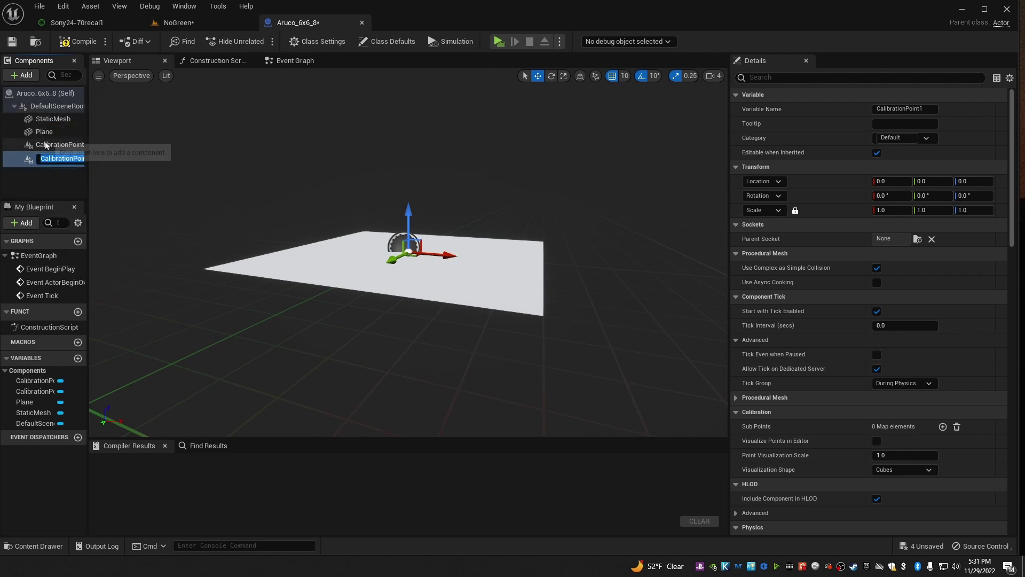
{"action": "right_click", "coordinate": [47, 145]}
{"action": "left_click", "coordinate": [86, 221]}
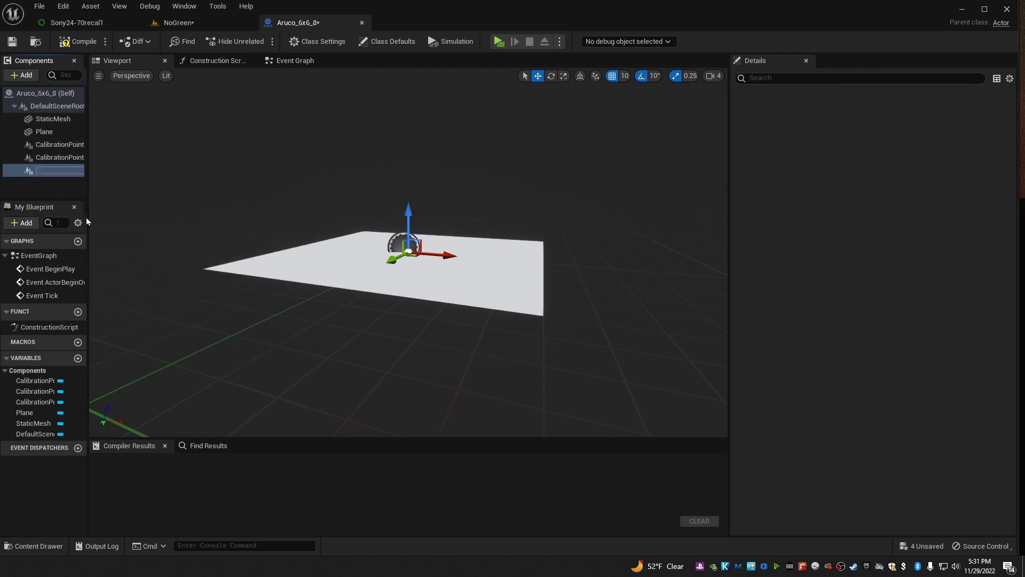
{"action": "right_click", "coordinate": [59, 145]}
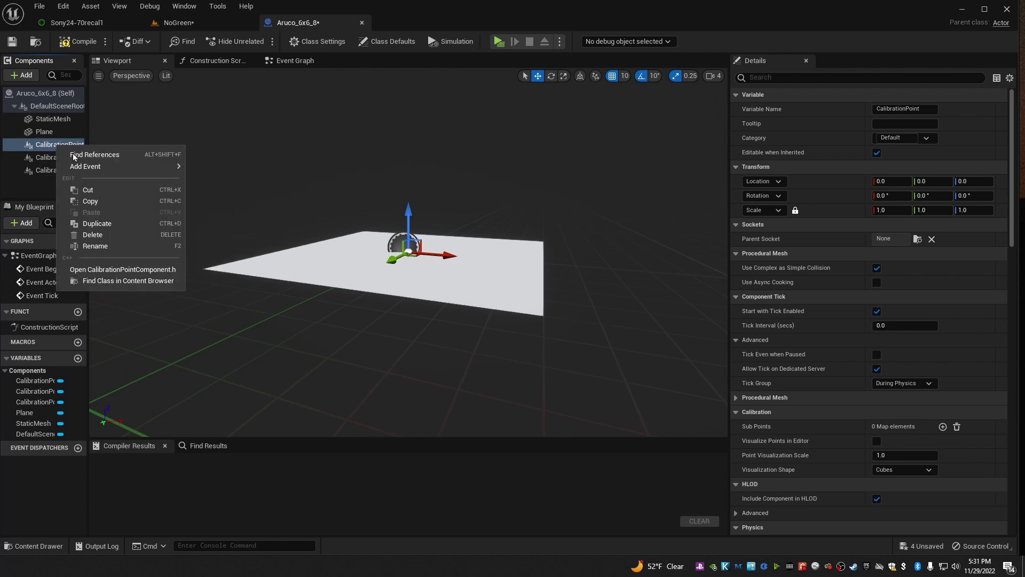
{"action": "left_click", "coordinate": [99, 223]}
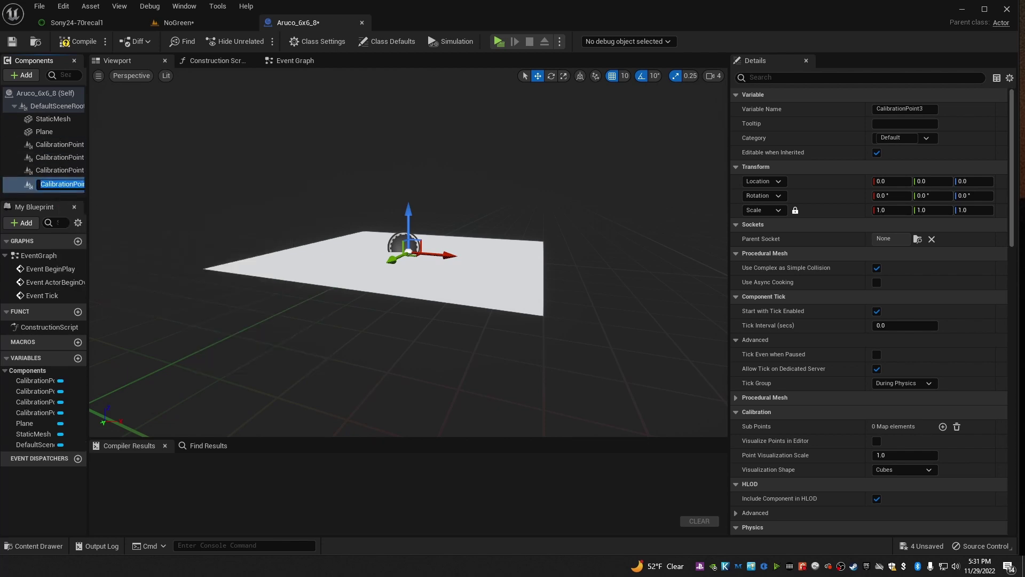
{"action": "left_click", "coordinate": [15, 201]}
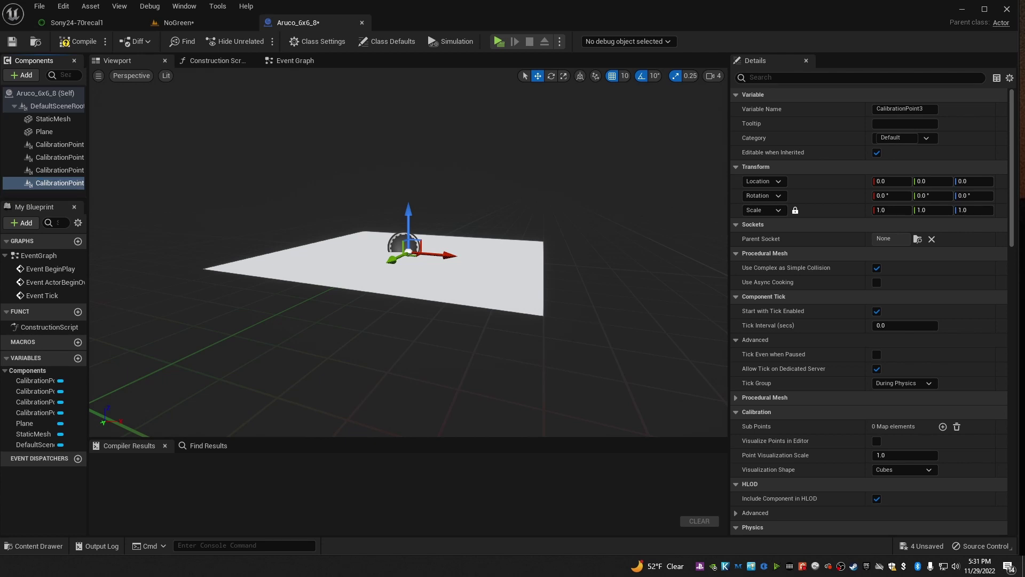
- Assign 6x6_1000-8_Mat to the Plane component's Element 0 material slot
{"action": "left_click", "coordinate": [44, 132]}
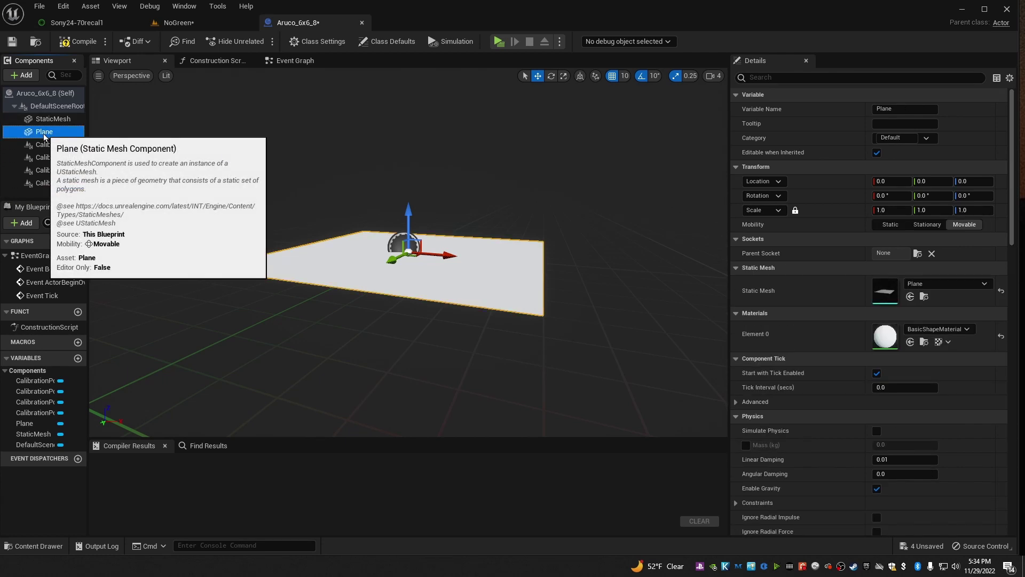
{"action": "left_click", "coordinate": [933, 329]}
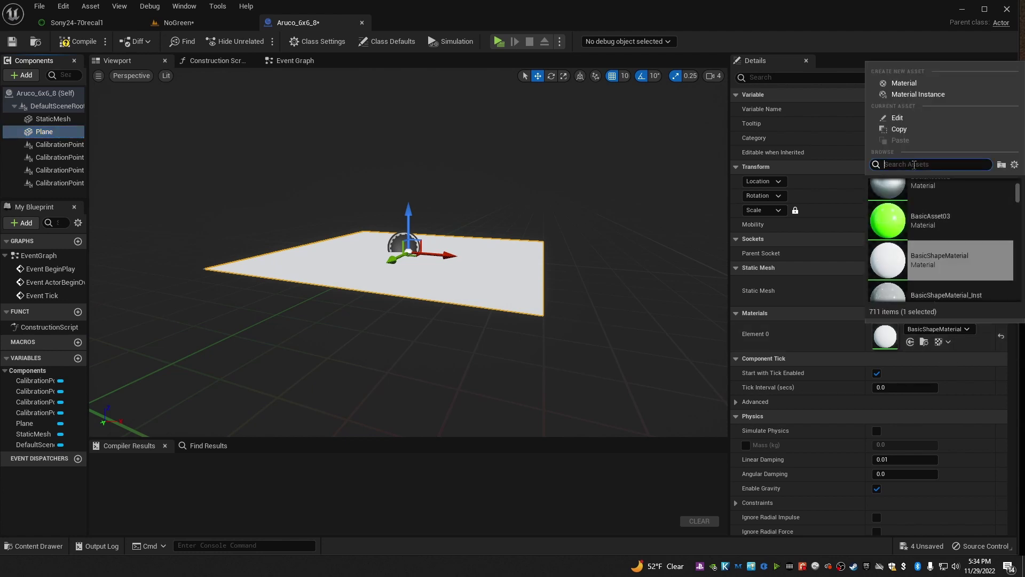
{"action": "type", "text": "6x"}
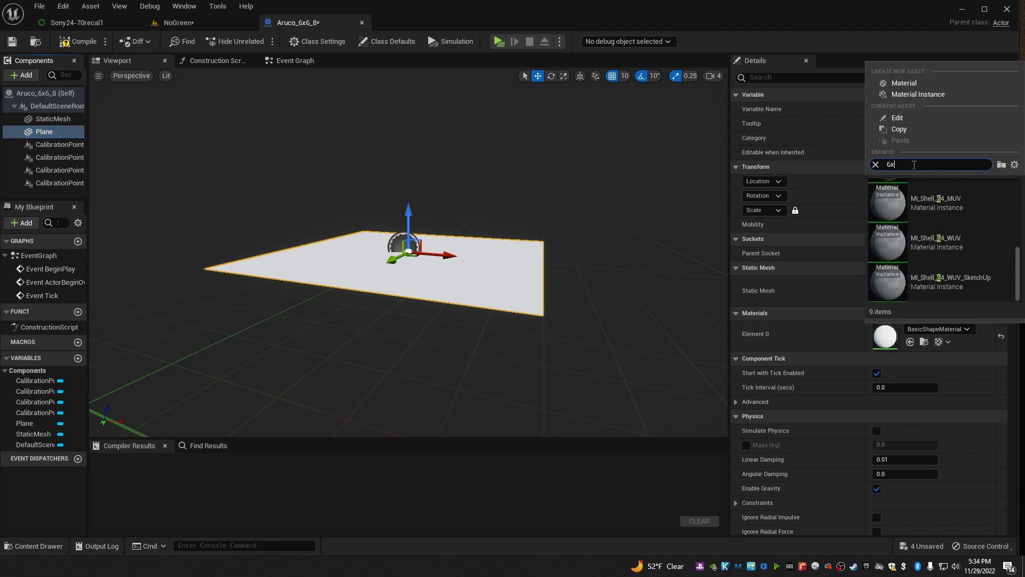
{"action": "left_click", "coordinate": [934, 198]}
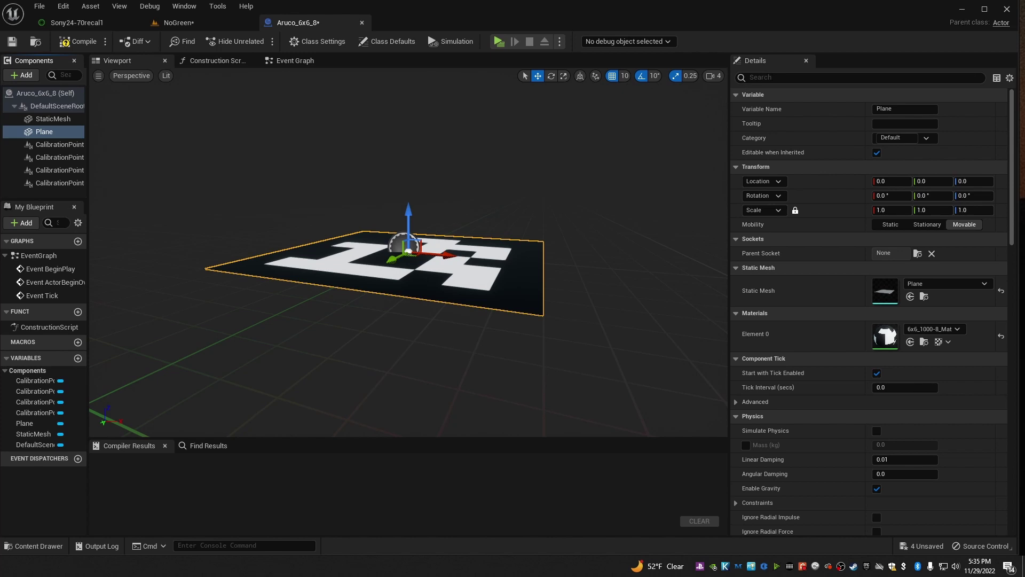
- Set the StaticMesh component's mesh to Axis_Guide
{"action": "left_click", "coordinate": [50, 120]}
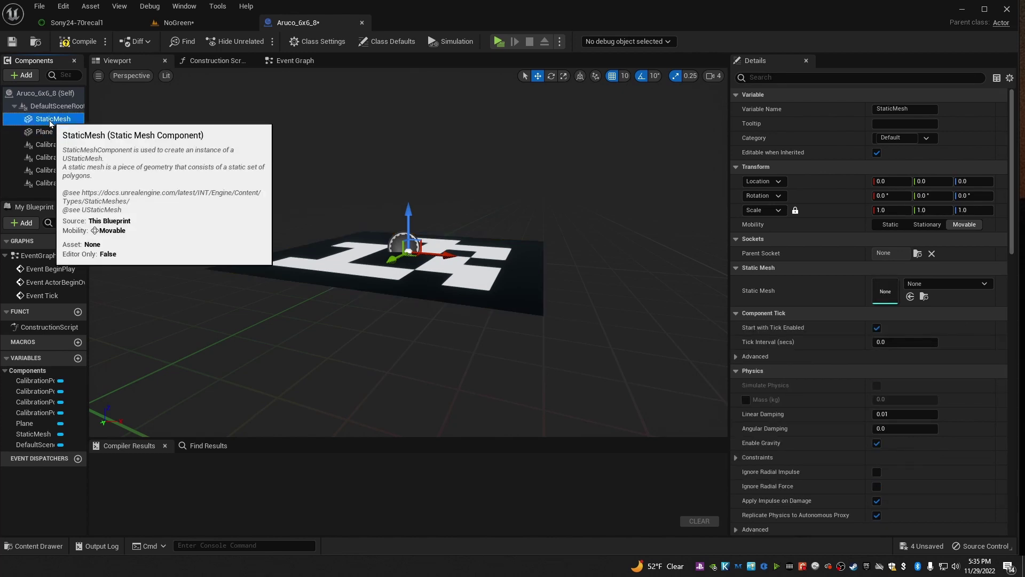
{"action": "left_click", "coordinate": [943, 288]}
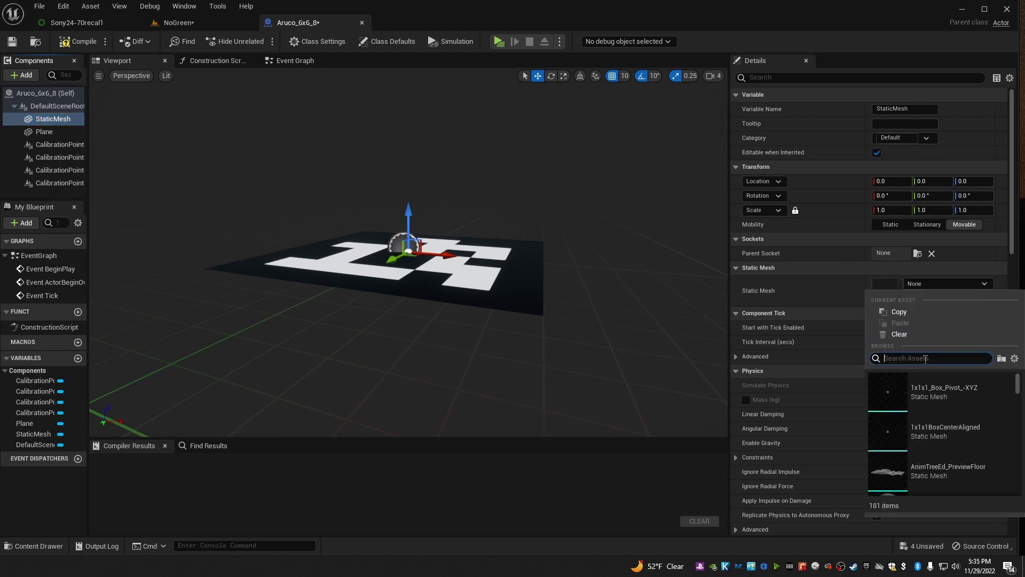
{"action": "type", "text": "axis"}
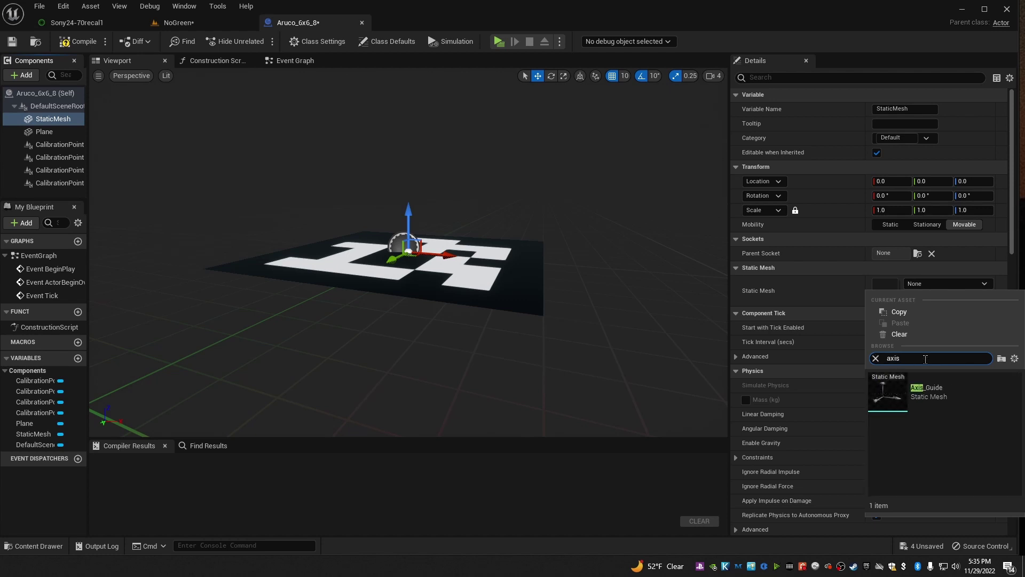
{"action": "mouse_move", "coordinate": [889, 402]}
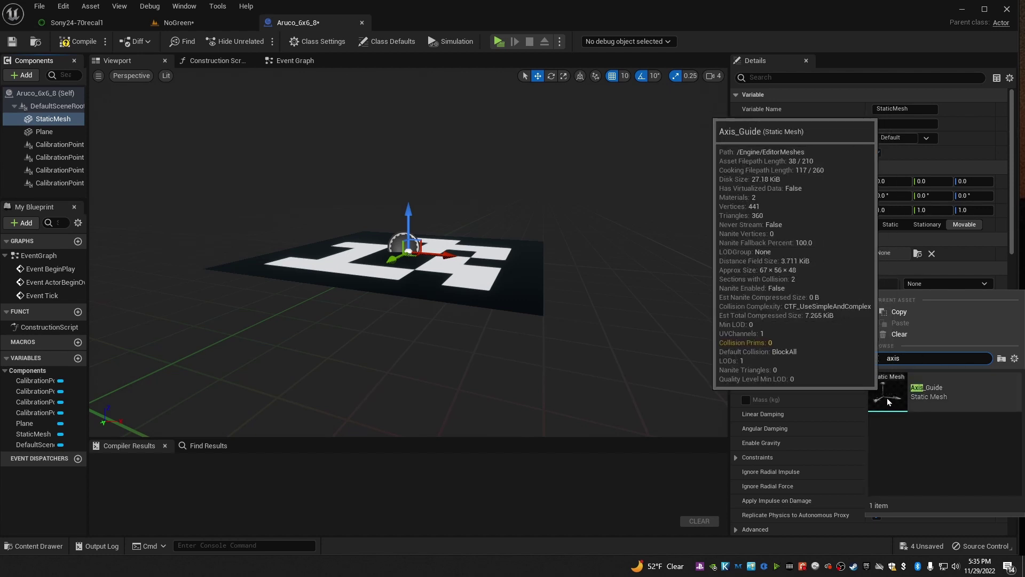
{"action": "left_click", "coordinate": [889, 402]}
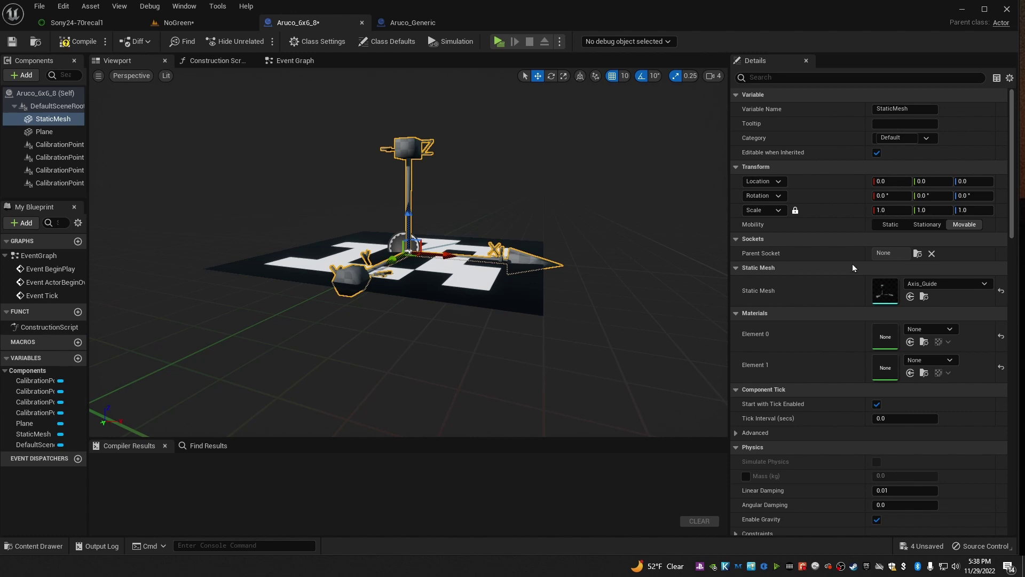
- Scale the axis guide uniformly to 1.5 on all three axes
{"action": "left_click", "coordinate": [889, 211]}
{"action": "type", "text": "1"}
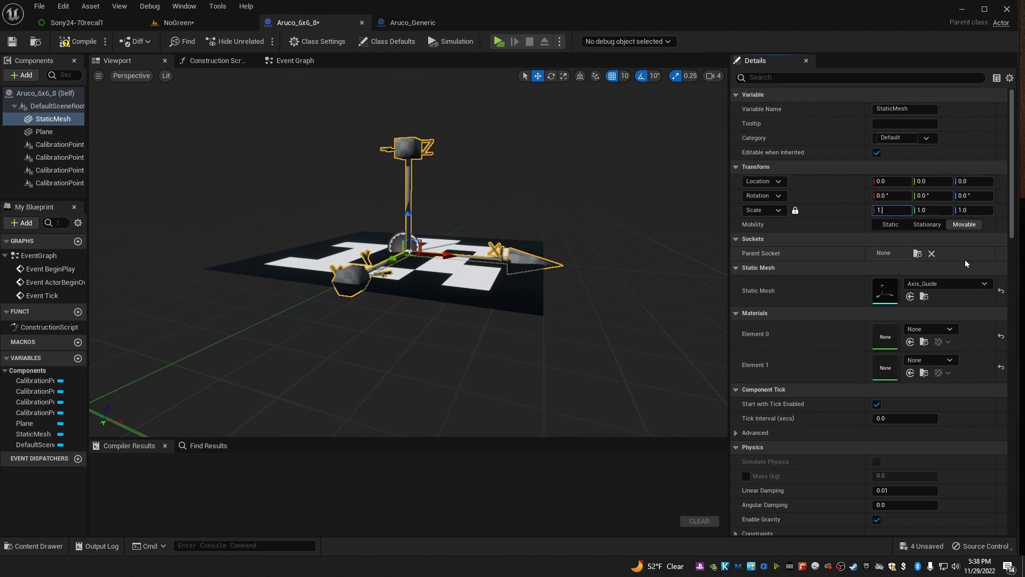
{"action": "key", "text": "Return"}
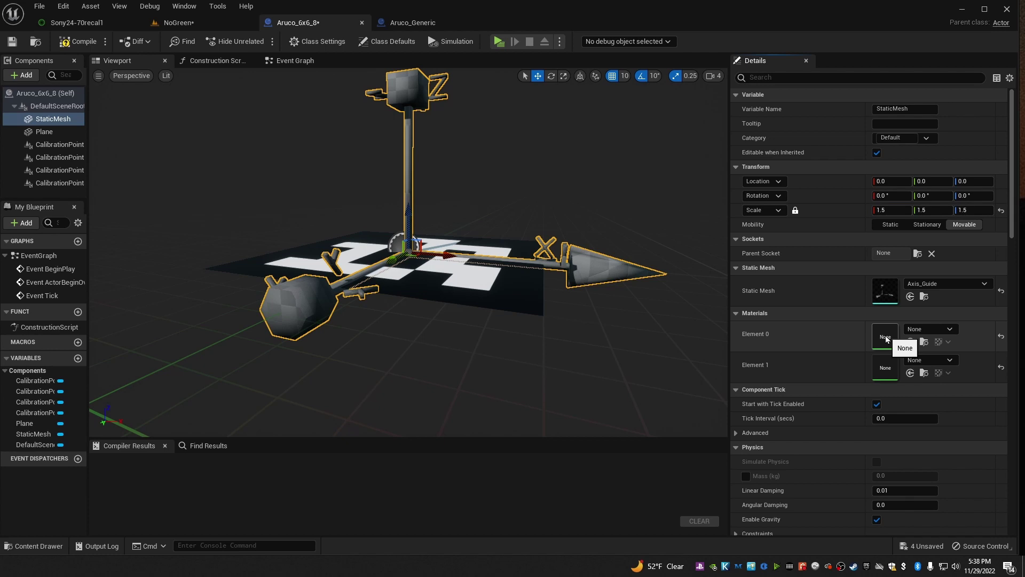
- Set both Element 0 and Element 1 materials to AnimSharingGreen
{"action": "left_click", "coordinate": [921, 328]}
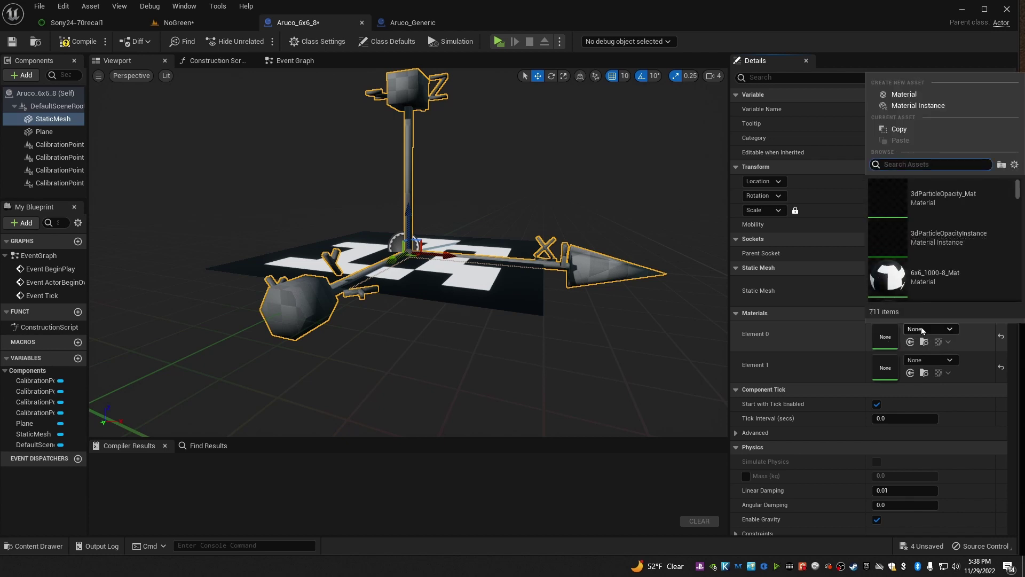
{"action": "type", "text": "gree"}
{"action": "left_click", "coordinate": [919, 188]}
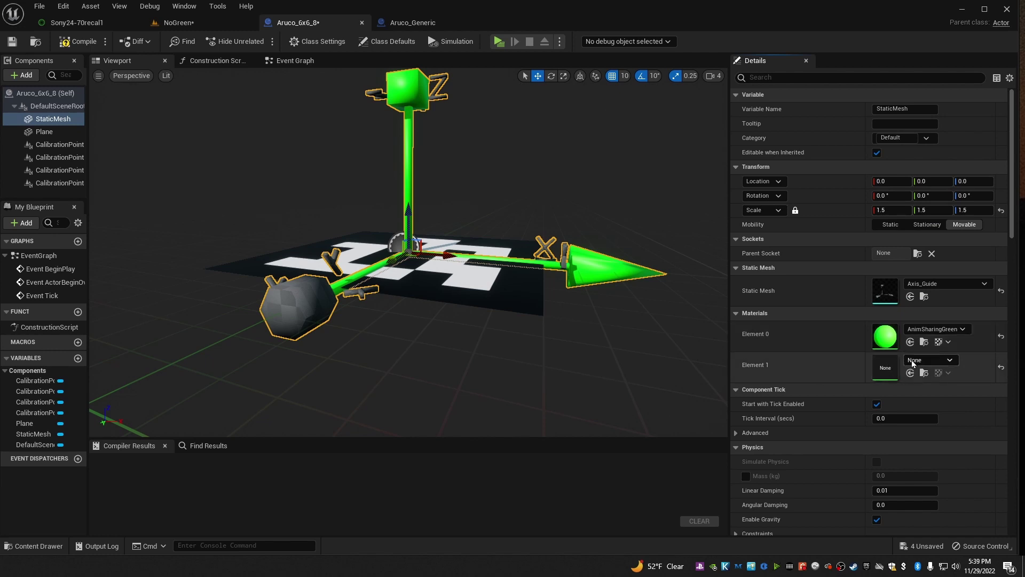
{"action": "left_click", "coordinate": [930, 360]}
{"action": "left_click", "coordinate": [929, 195]}
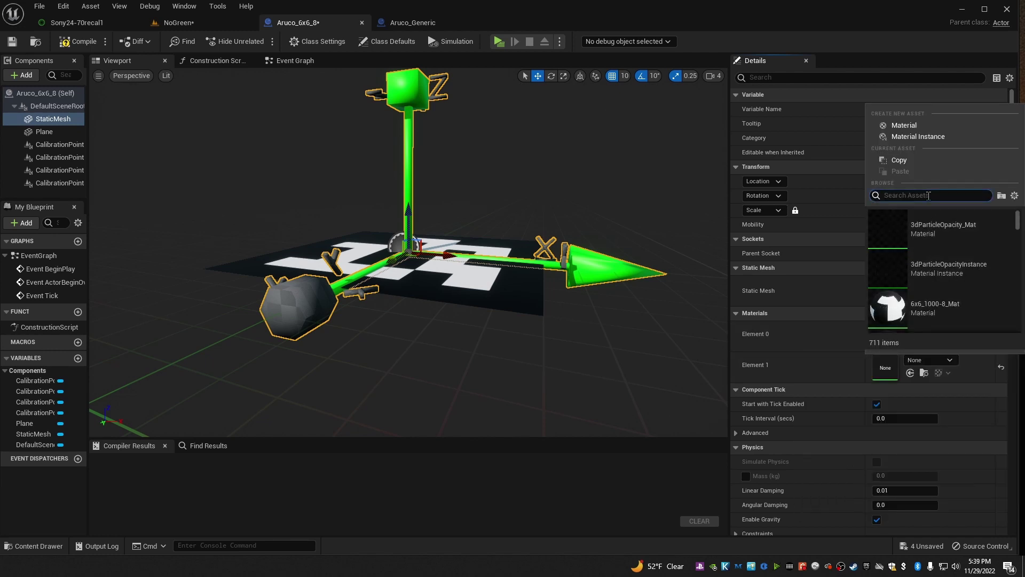
{"action": "type", "text": "gre"}
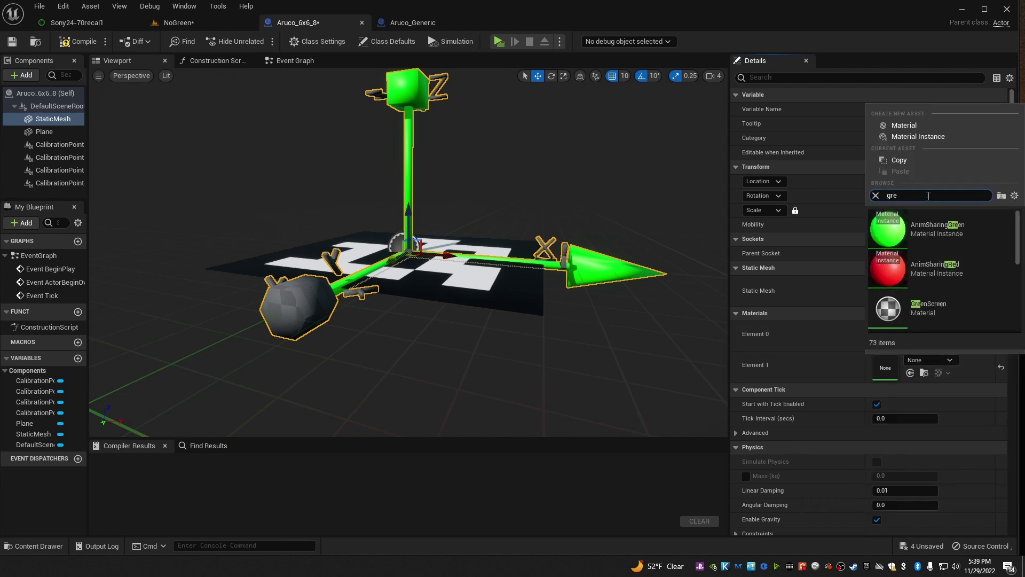
{"action": "left_click", "coordinate": [915, 234]}
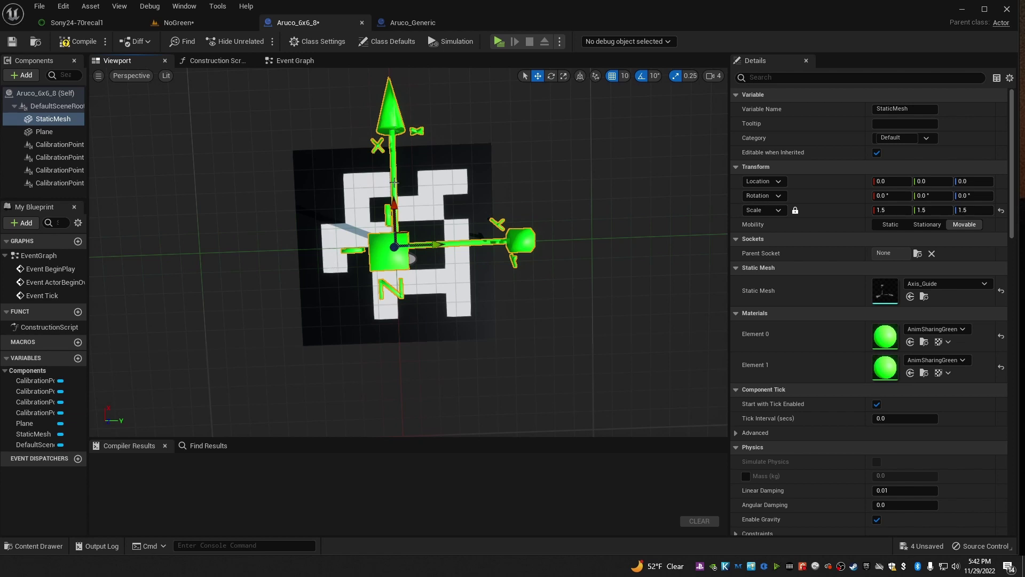
- Rotate the Plane 90° around Z and save the Aruco_6x6_8 Blueprint
{"action": "left_click", "coordinate": [59, 132]}
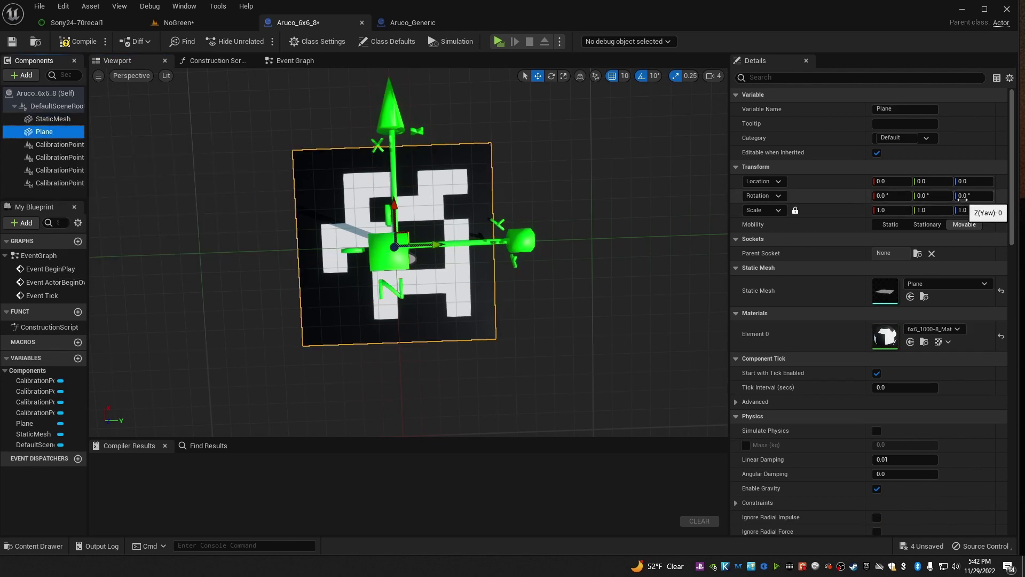
{"action": "left_click", "coordinate": [963, 196]}
{"action": "type", "text": "90"}
{"action": "key", "text": "Return"}
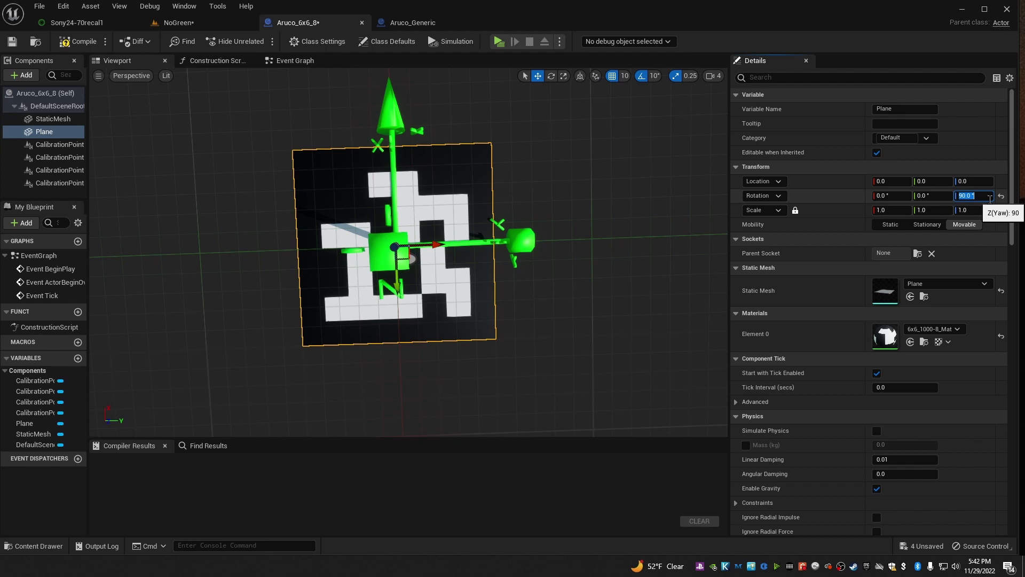
{"action": "key", "text": "ctrl+s"}
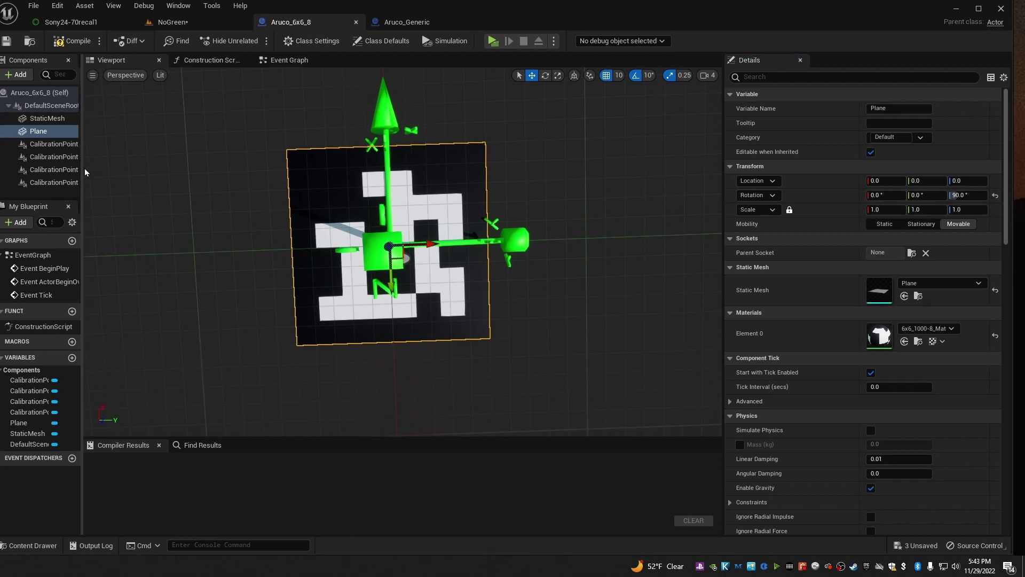
- Widen the Components panel and rename the first calibration point DICT_6x6_100-8-TL
{"action": "left_click_drag", "start_coordinate": [82, 168], "coordinate": [142, 168]}
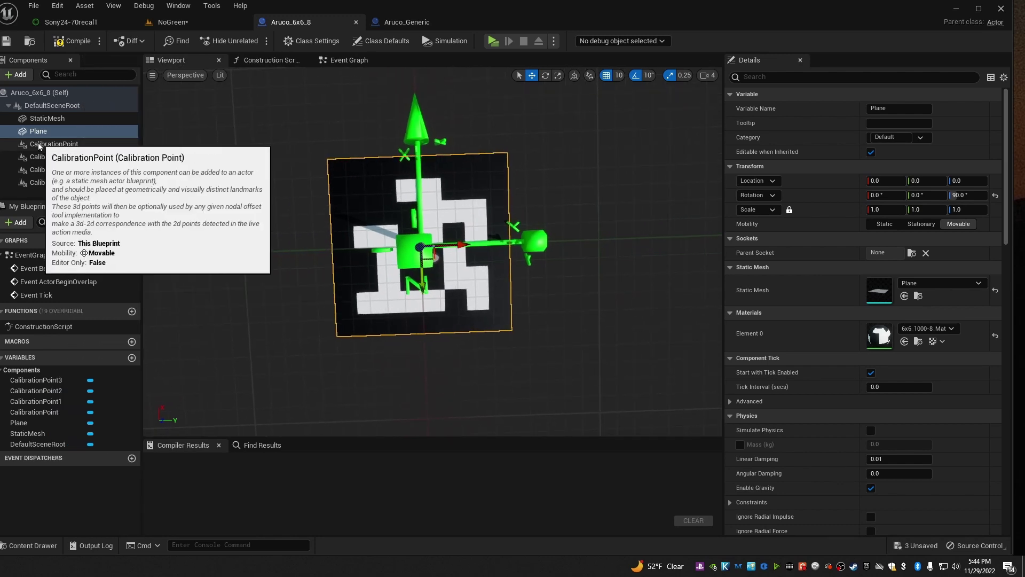
{"action": "left_click", "coordinate": [67, 144]}
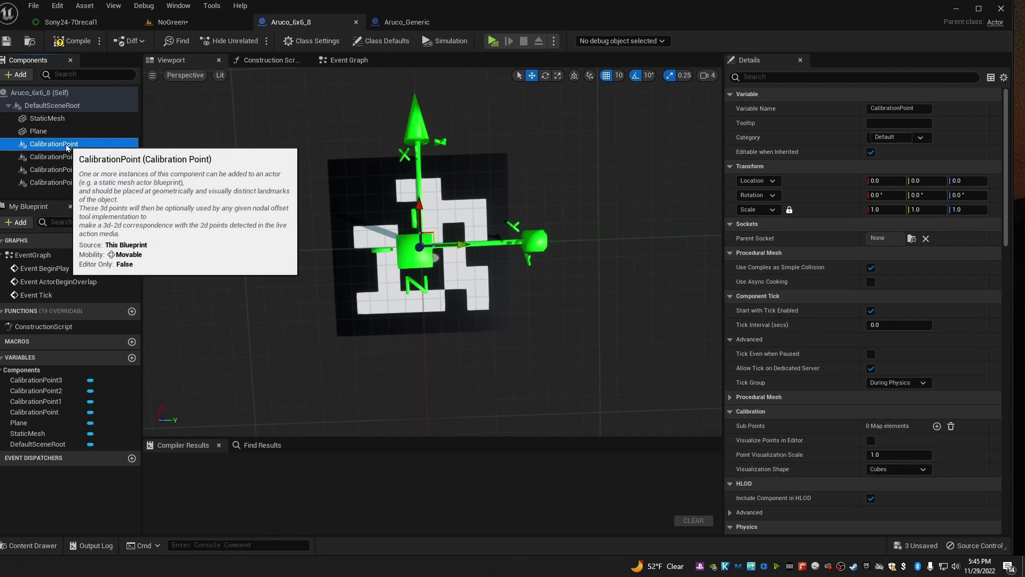
{"action": "left_click", "coordinate": [66, 145]}
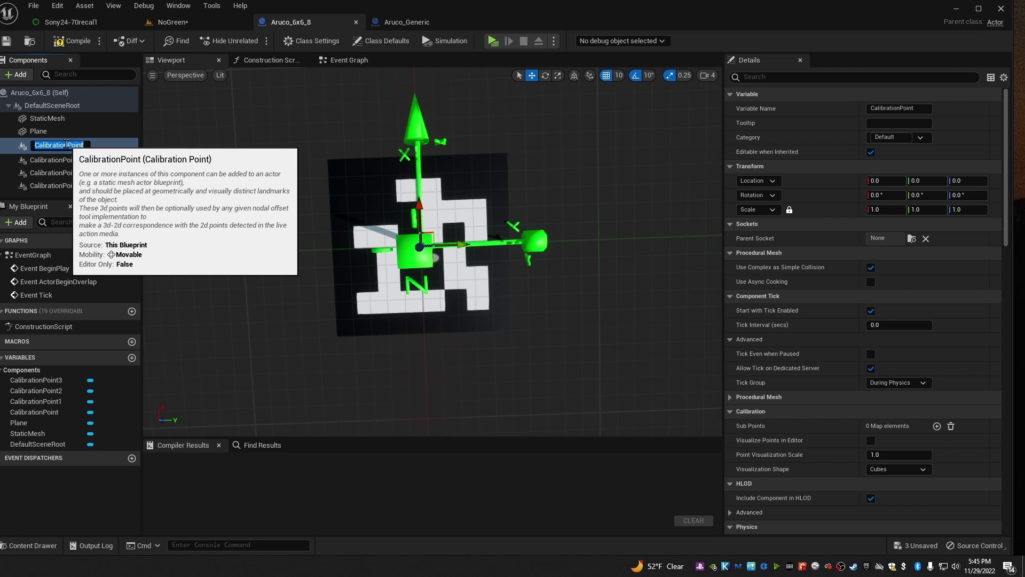
{"action": "type", "text": "DICT_6x6_100-8-TL"}
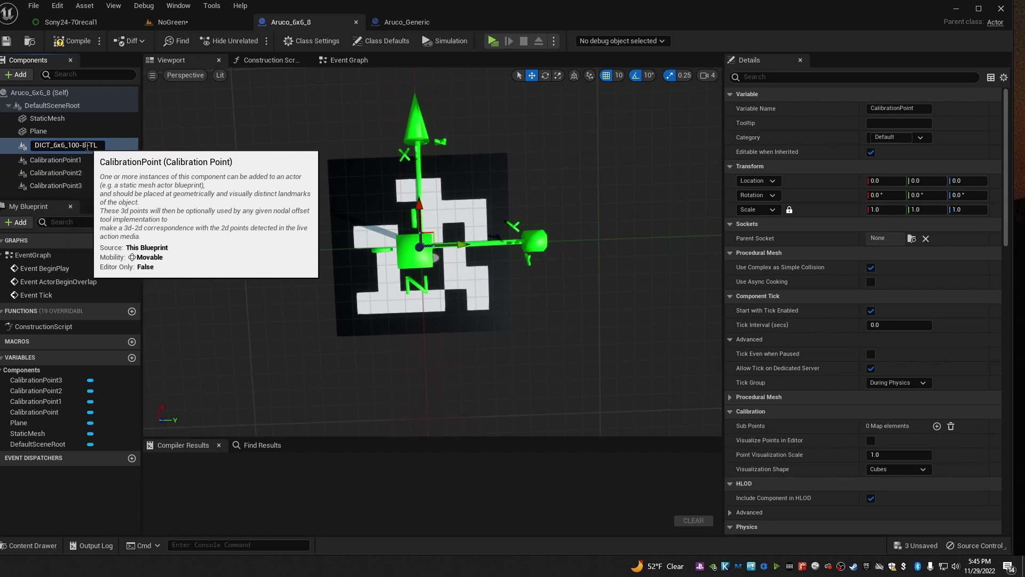
{"action": "key", "text": "Return"}
- Rename the second calibration point DICT_6x6_100-8-BL
{"action": "left_click", "coordinate": [73, 157]}
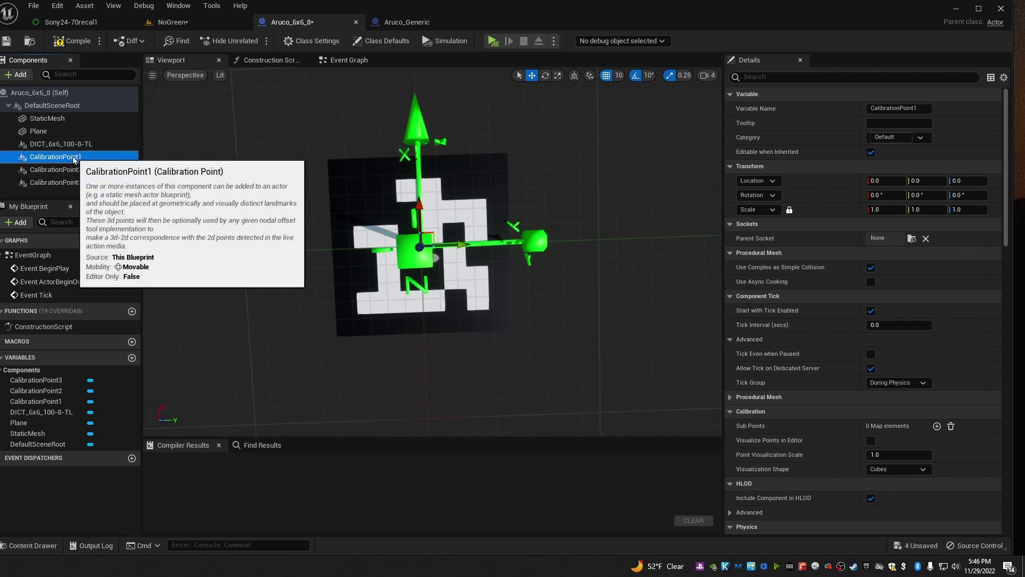
{"action": "left_click", "coordinate": [73, 158]}
{"action": "type", "text": "DICT_6x6_100-8-TL"}
{"action": "double_click", "coordinate": [97, 155]}
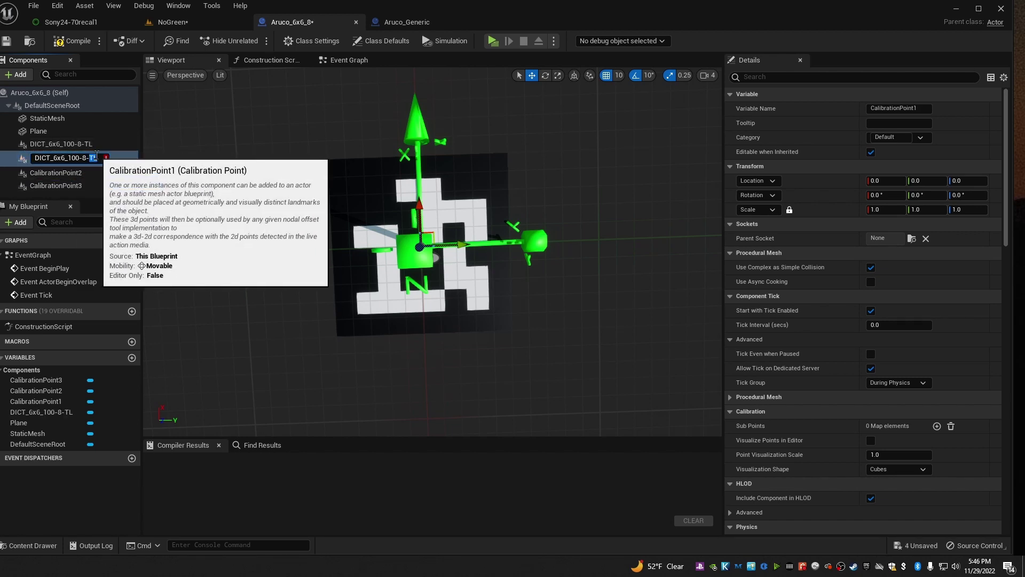
{"action": "type", "text": "BL"}
{"action": "left_click", "coordinate": [102, 172]}
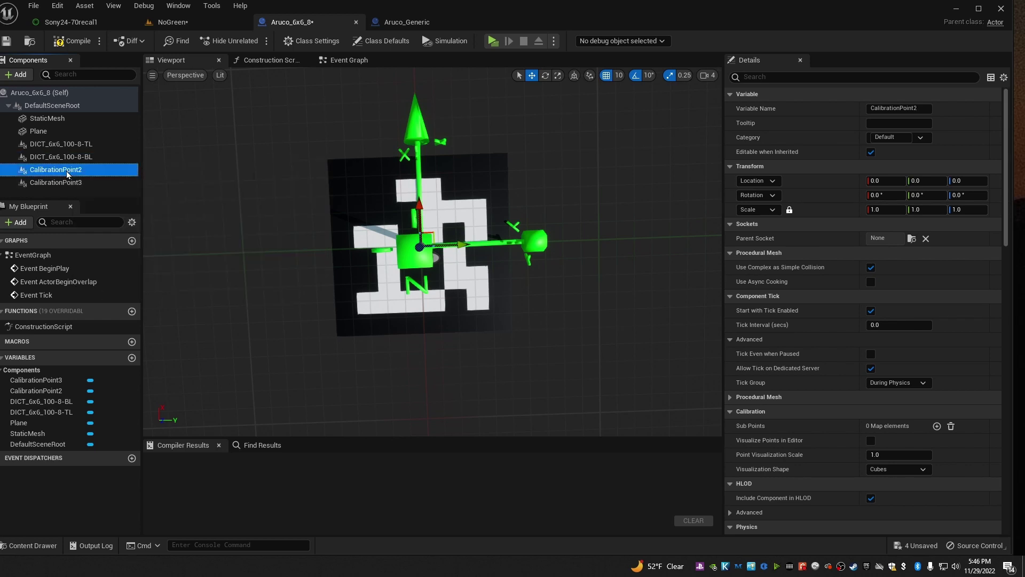
- Rename the third calibration point DICT_6x6_100-8-TR
{"action": "left_click", "coordinate": [101, 172]}
{"action": "type", "text": "DICT_6x6_100-8-TL"}
{"action": "key", "text": "BackSpace"}
{"action": "type", "text": "R"}
- Start renaming the fourth calibration point with the pasted tag name, clearing its corner suffix
{"action": "left_click", "coordinate": [86, 183]}
{"action": "left_click", "coordinate": [86, 183]}
{"action": "type", "text": "DICT_6x6_100-8-TL"}
{"action": "key", "text": "BackSpace"}
{"action": "key", "text": "BackSpace"}
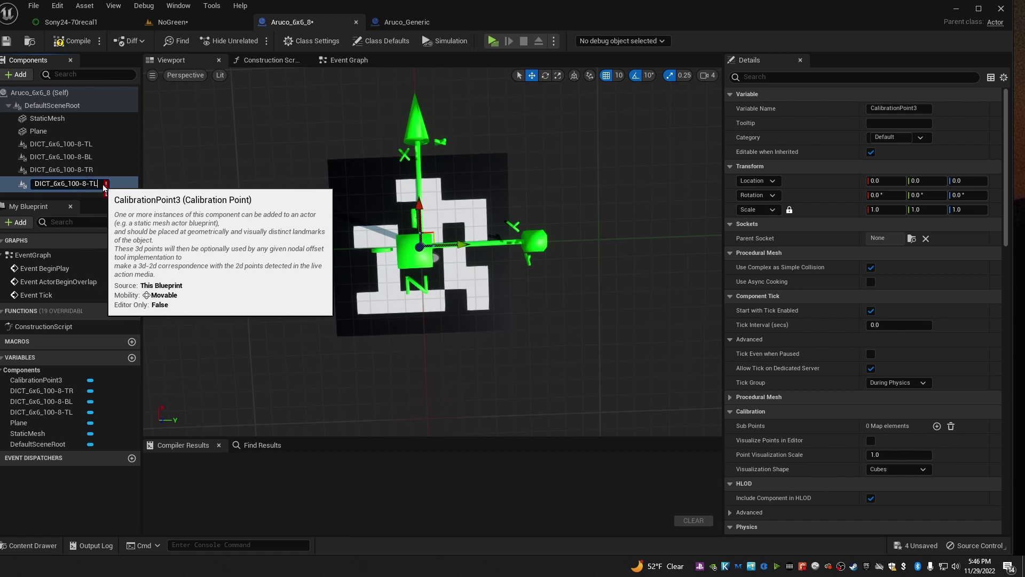
- Finish naming the fourth point DICT_6x6_100-8-BR and select all four corner points
{"action": "type", "text": "BR"}
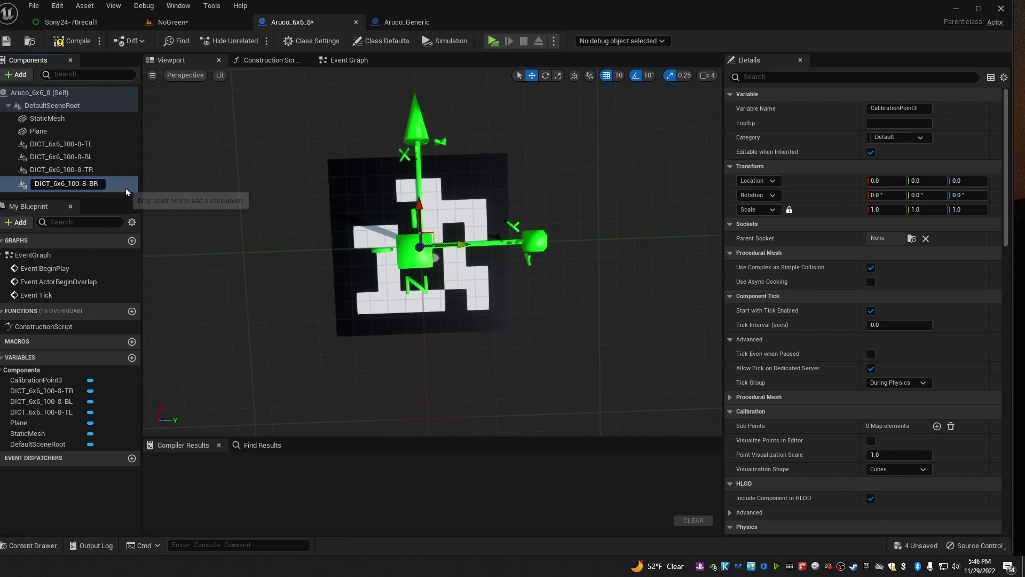
{"action": "left_click", "coordinate": [71, 144]}
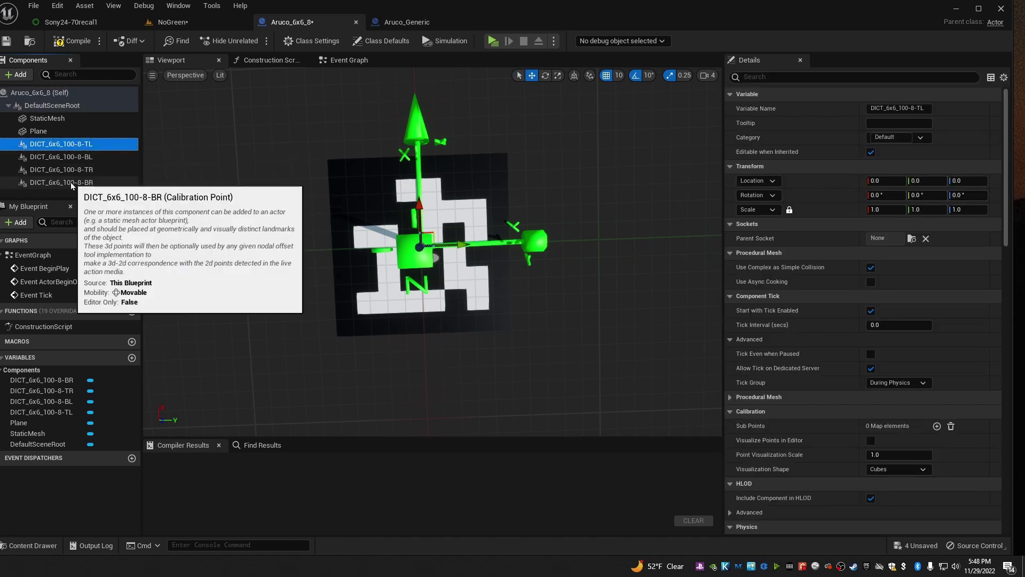
{"action": "left_click", "coordinate": [71, 182], "text": "shift"}
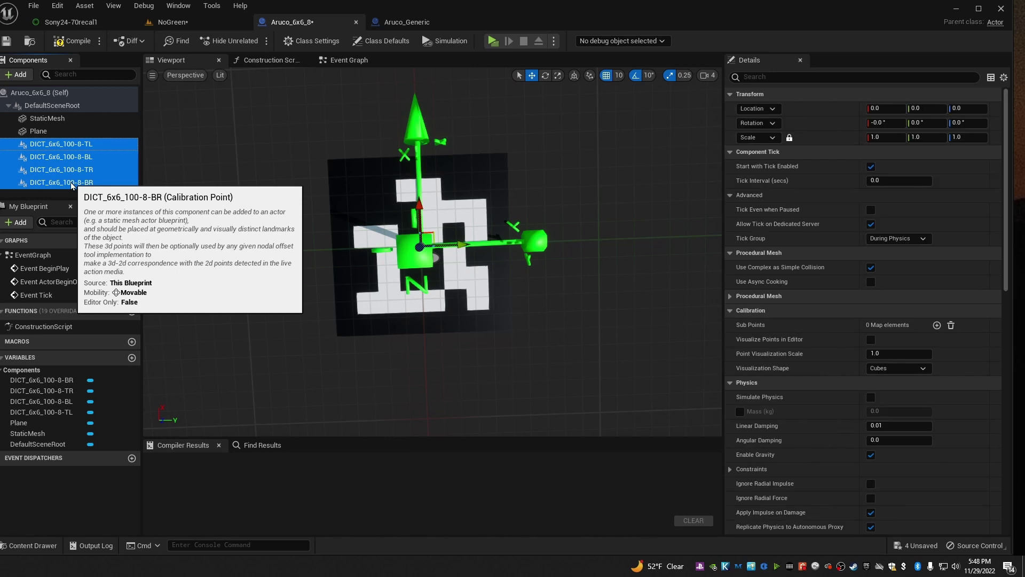
- Enable Visualize Points in Editor with a Point Visualization Scale of 2
{"action": "left_click", "coordinate": [872, 340]}
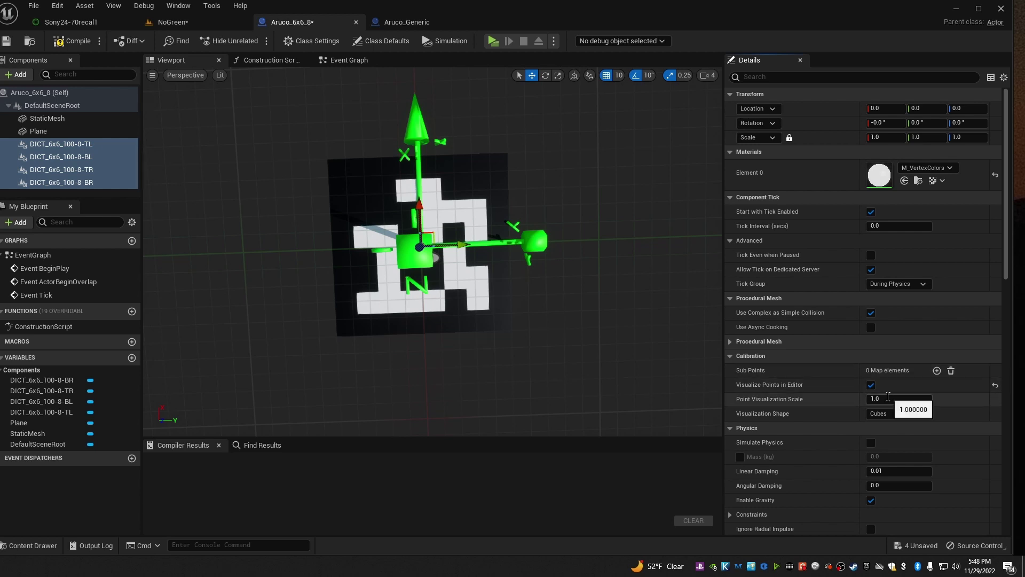
{"action": "left_click", "coordinate": [894, 398]}
{"action": "type", "text": "2"}
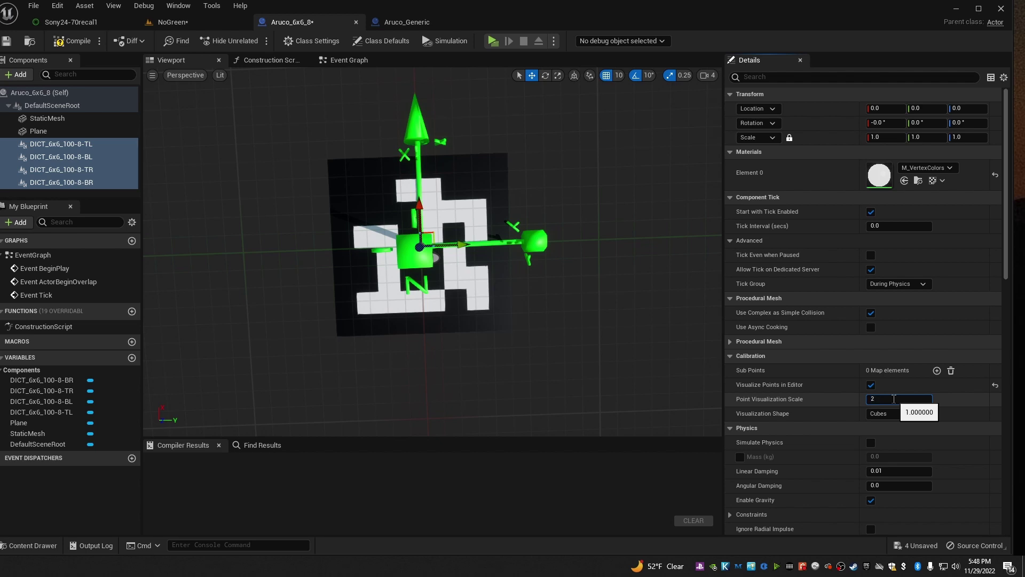
{"action": "key", "text": "Return"}
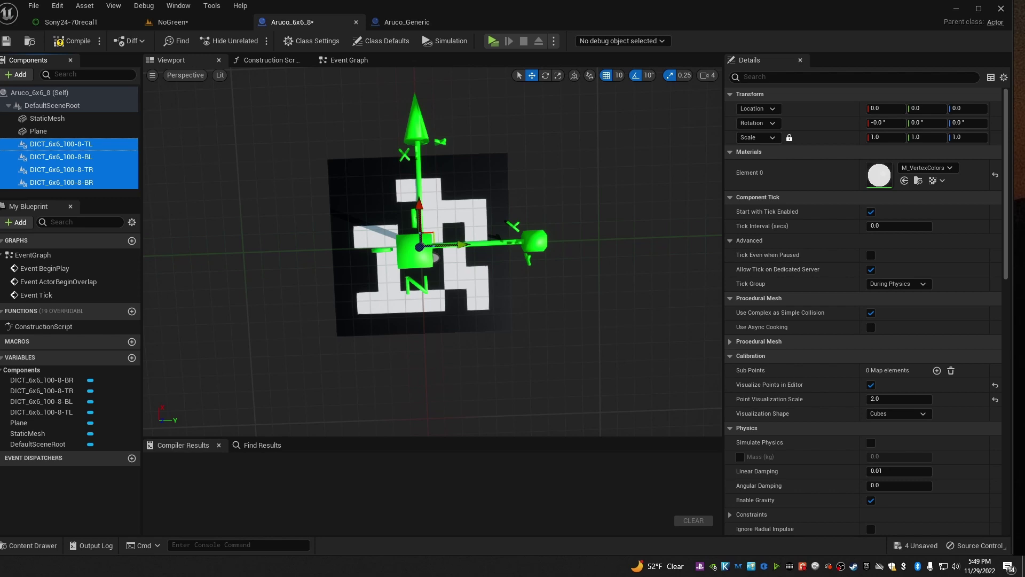
- Set the bottom-right calibration point's location to X -50, Y 50
{"action": "left_click", "coordinate": [74, 172]}
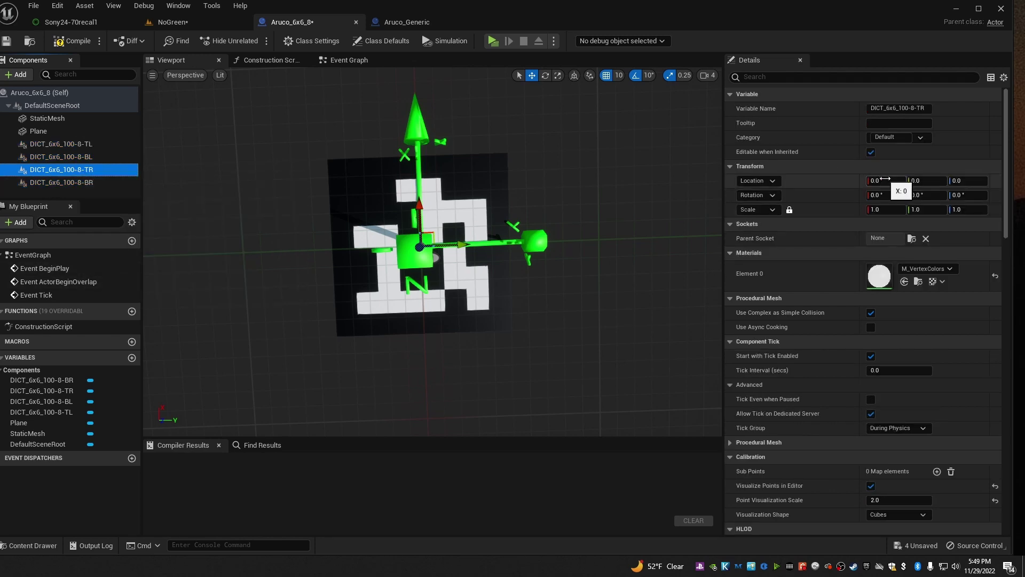
{"action": "left_click", "coordinate": [888, 181]}
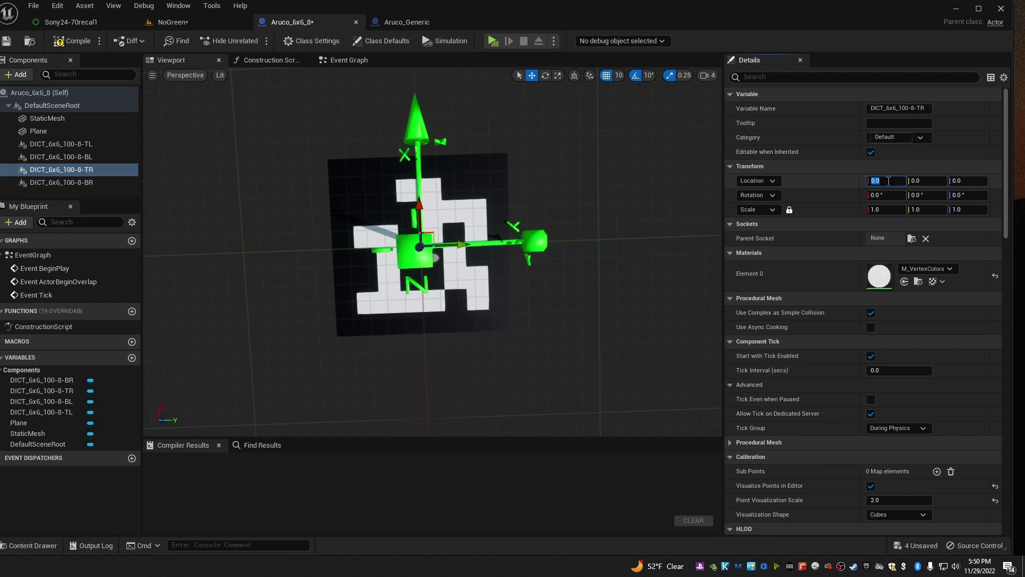
{"action": "left_click", "coordinate": [61, 182]}
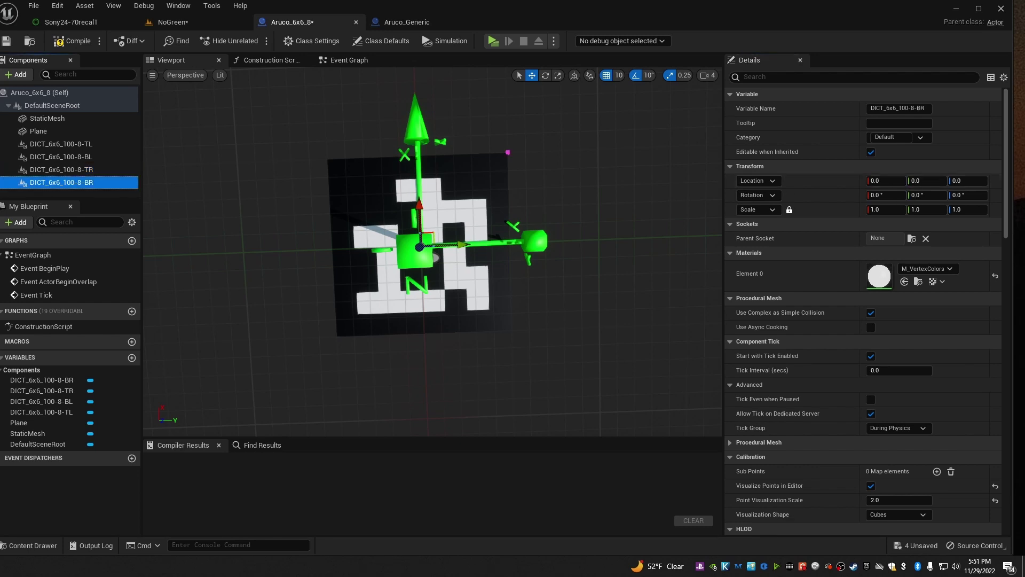
{"action": "left_click", "coordinate": [880, 181]}
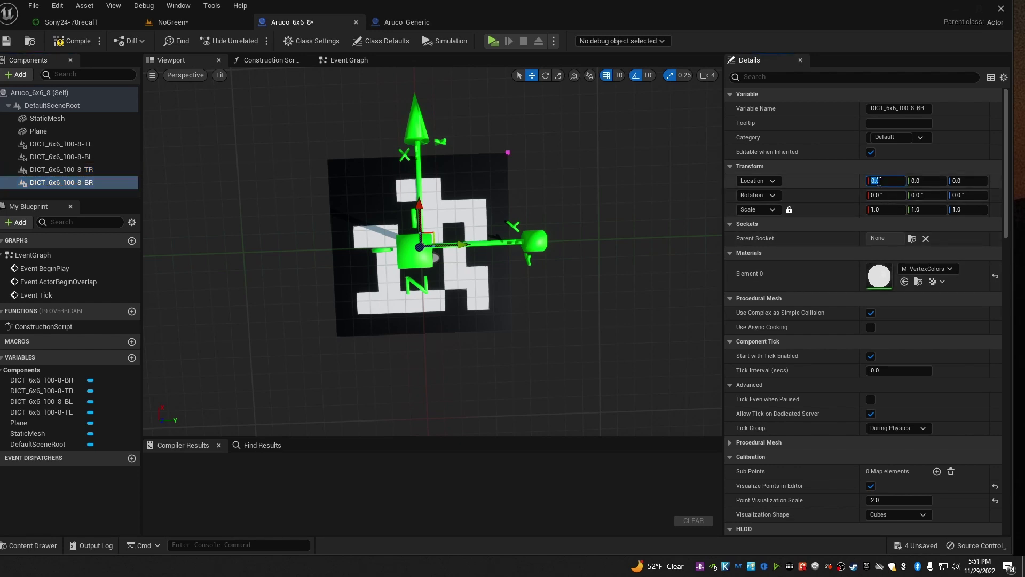
{"action": "type", "text": "-50"}
{"action": "left_click", "coordinate": [922, 182]}
{"action": "type", "text": "50"}
{"action": "key", "text": "Return"}
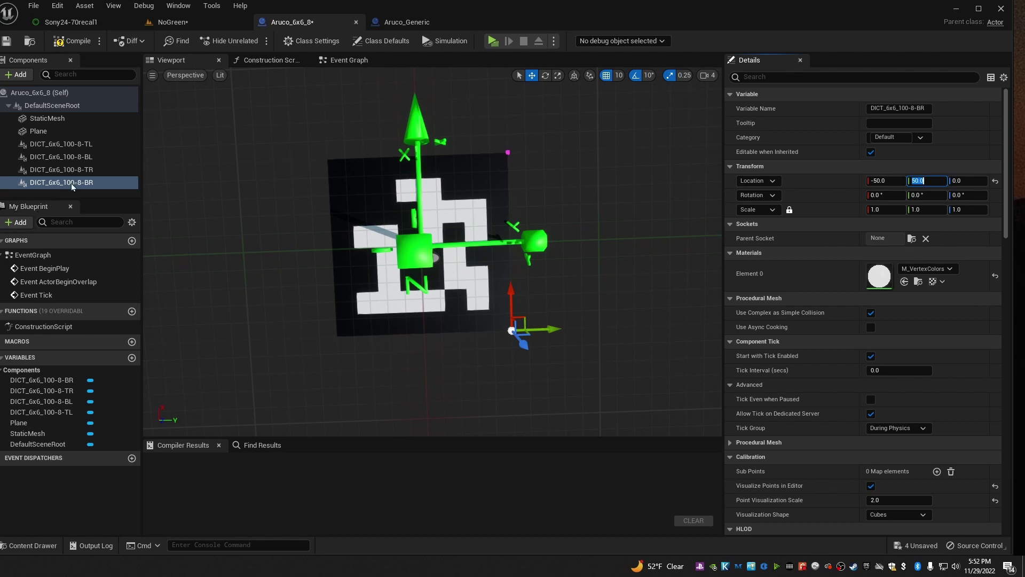
- Set the bottom-left calibration point's location to X -50, Y -50
{"action": "left_click", "coordinate": [91, 159]}
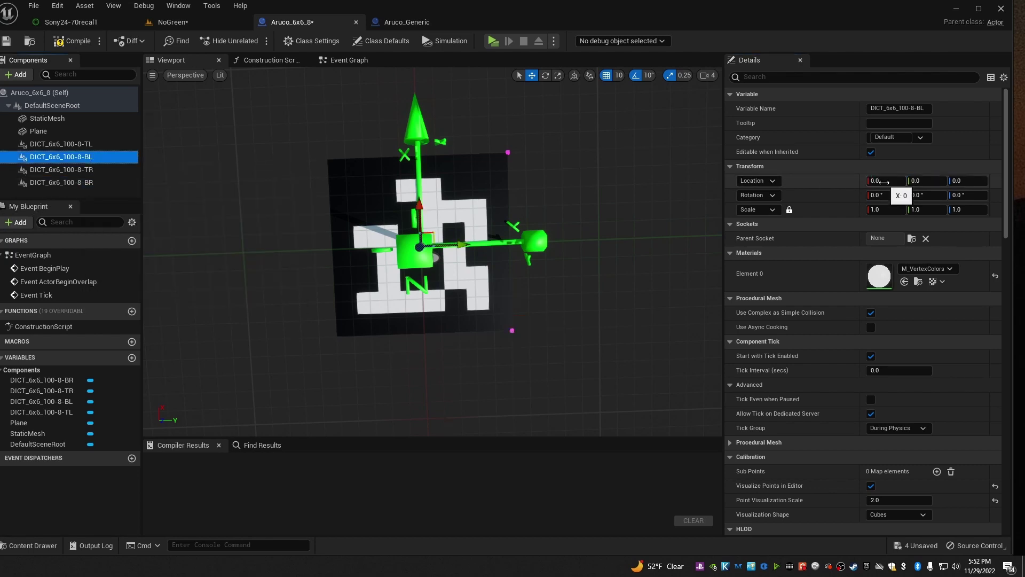
{"action": "left_click", "coordinate": [884, 182]}
{"action": "type", "text": "-50"}
{"action": "key", "text": "Tab"}
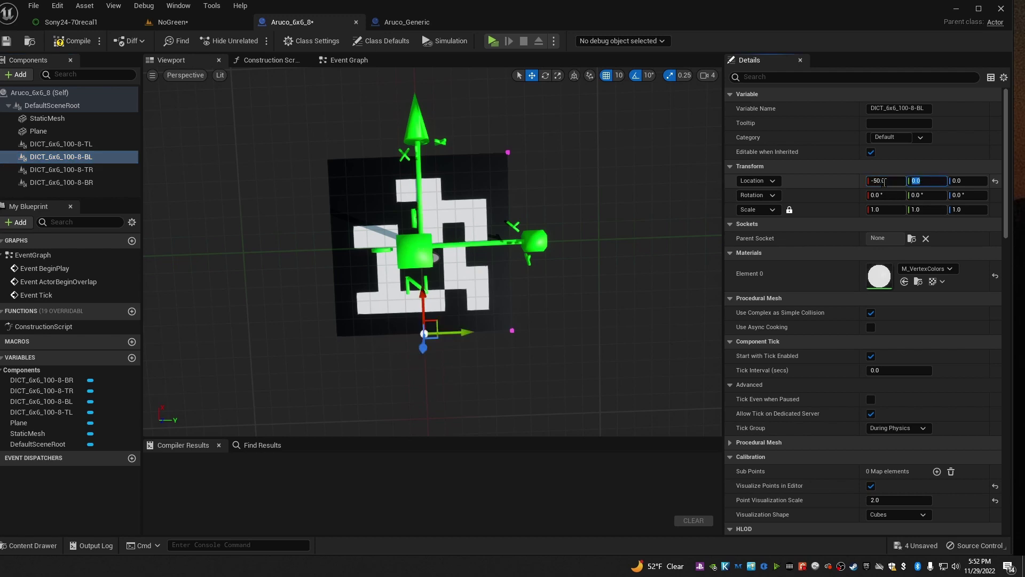
{"action": "type", "text": "-50"}
{"action": "key", "text": "Return"}
- Set the top-left calibration point's location to X 50, Y -50
{"action": "left_click", "coordinate": [61, 144]}
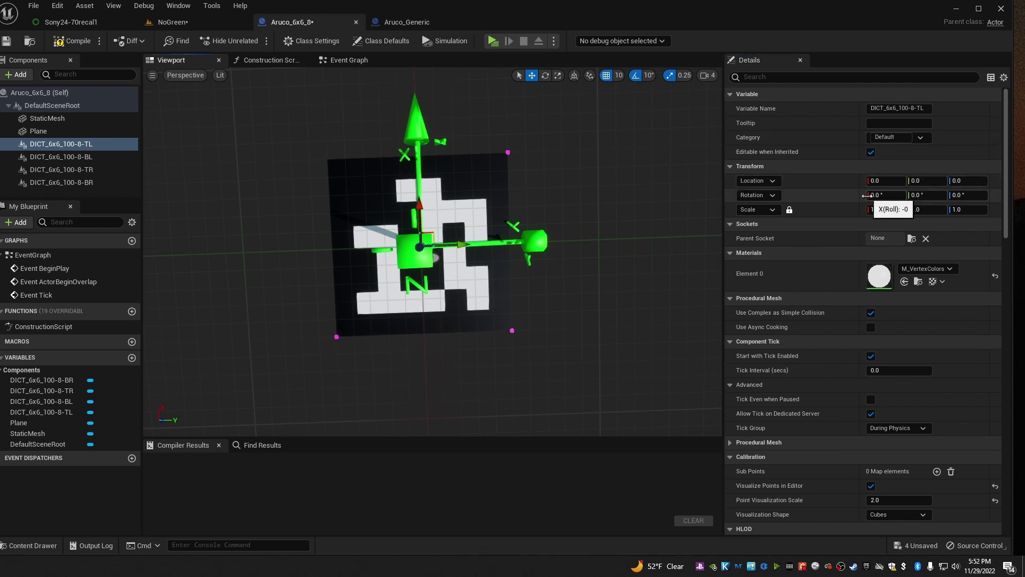
{"action": "left_click", "coordinate": [881, 182]}
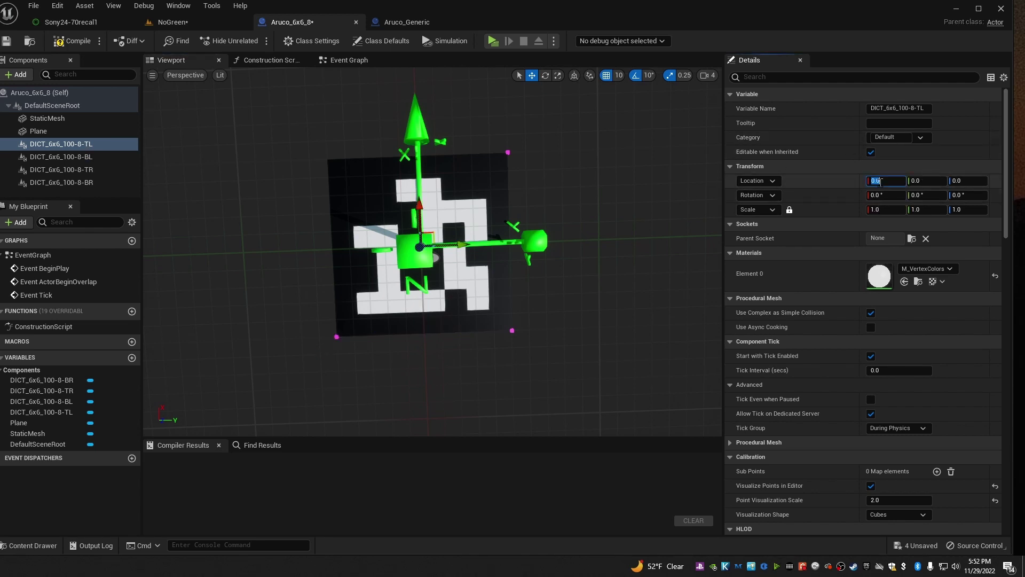
{"action": "type", "text": "50"}
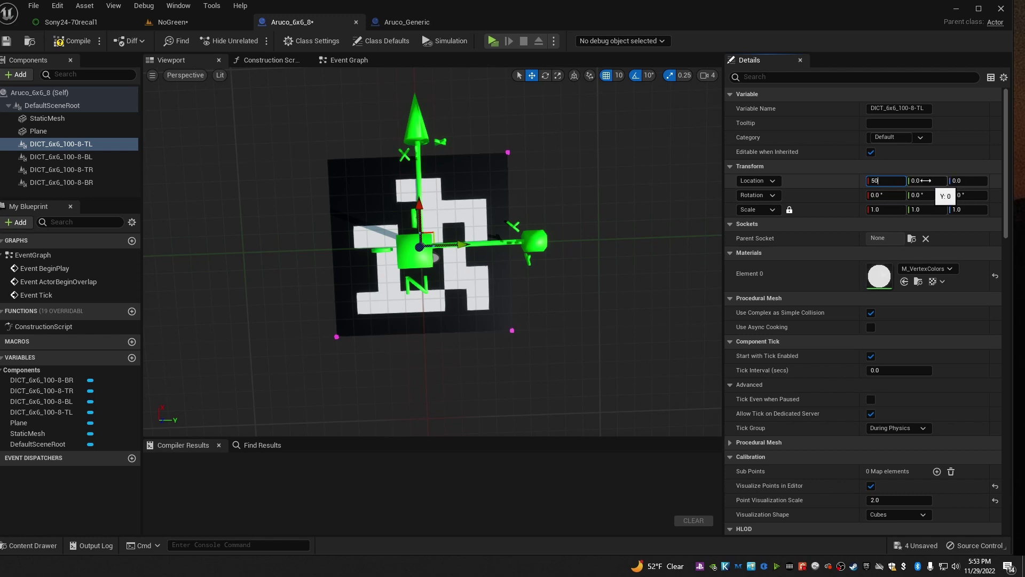
{"action": "left_click", "coordinate": [943, 179]}
{"action": "type", "text": "-"}
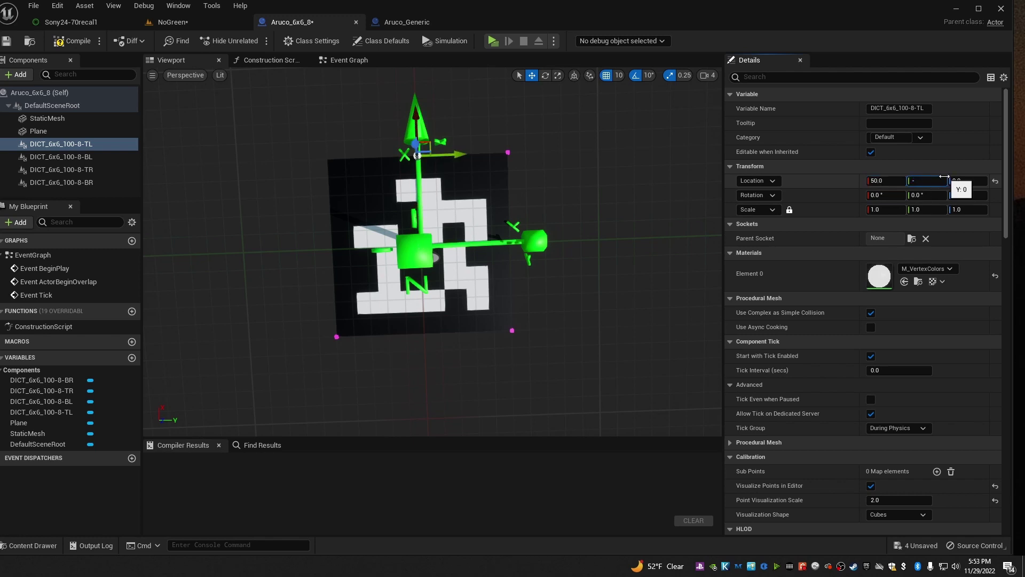
{"action": "type", "text": "50"}
{"action": "key", "text": "Return"}
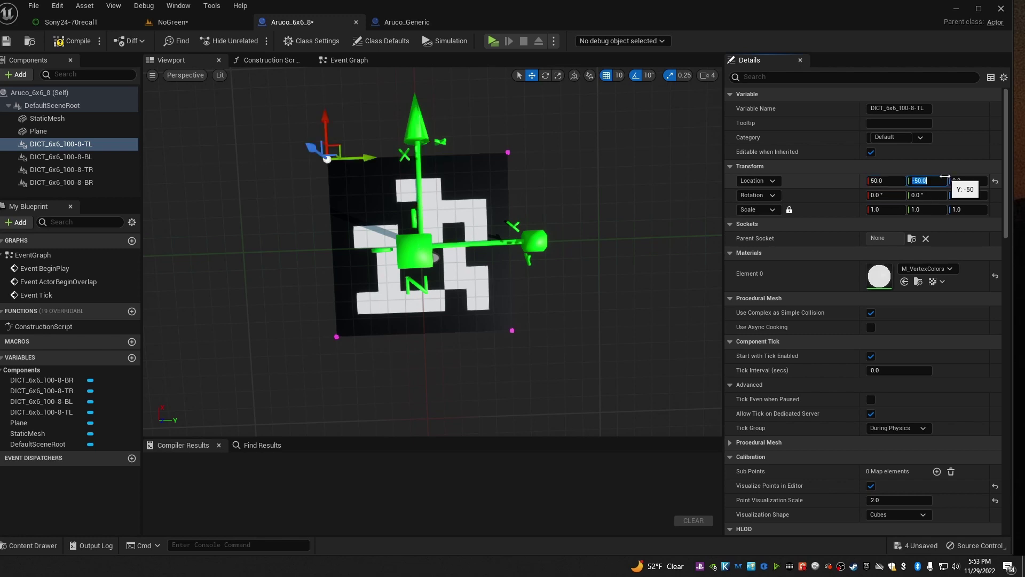
- Check the TL, BL, TR and BR points' locations in the Details panel
{"action": "left_click", "coordinate": [70, 145]}
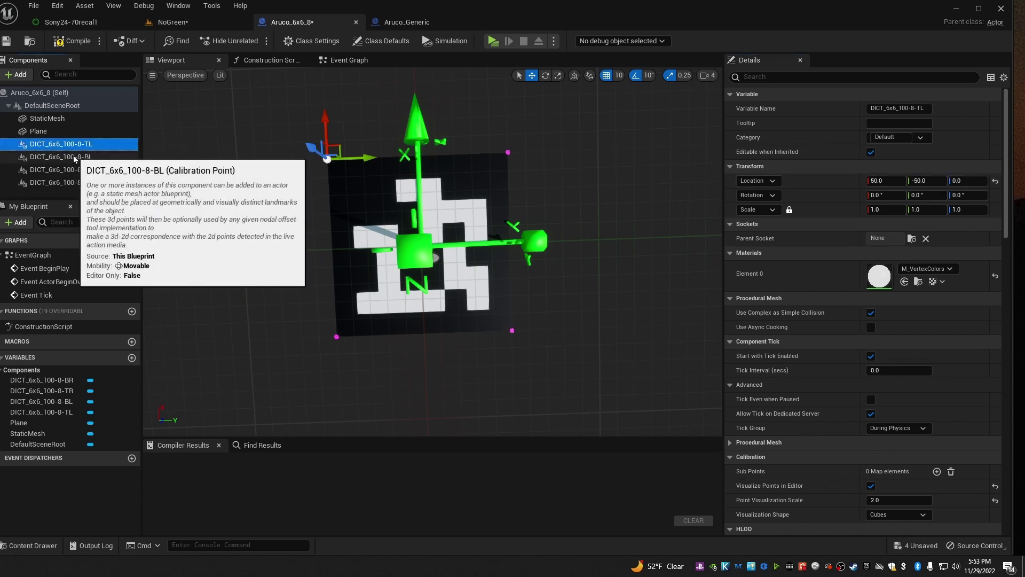
{"action": "left_click", "coordinate": [72, 156]}
{"action": "left_click", "coordinate": [74, 171]}
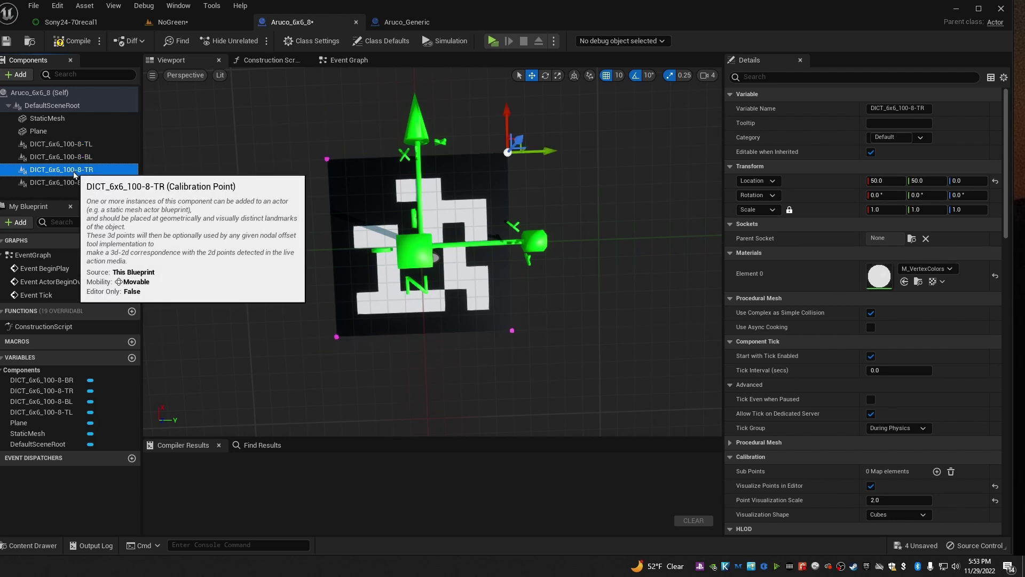
{"action": "left_click", "coordinate": [73, 184]}
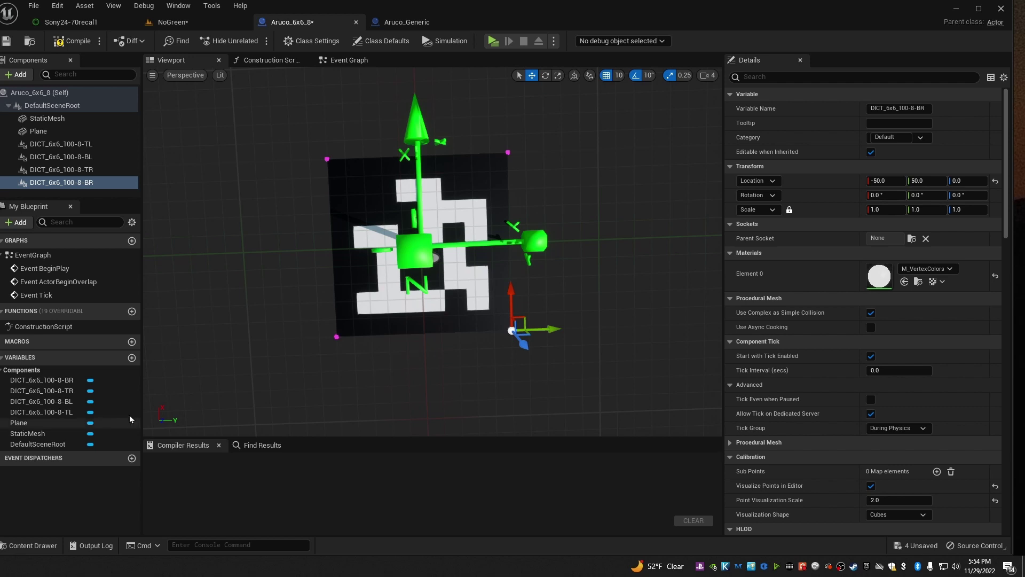
- Add a blueprint variable named Tag Size in CM and change its type to Float
{"action": "left_click", "coordinate": [132, 357]}
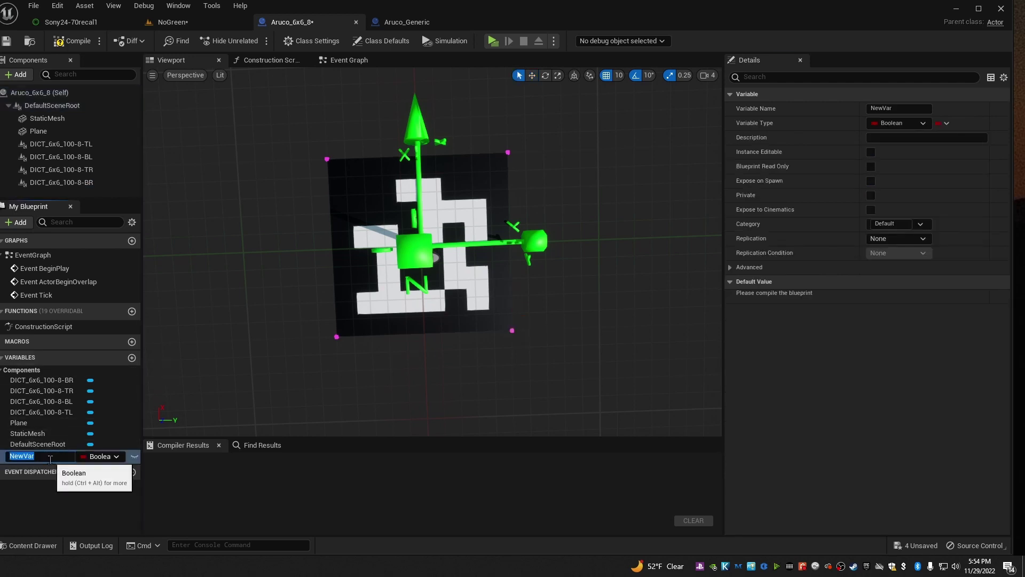
{"action": "type", "text": "Tag Size in CM"}
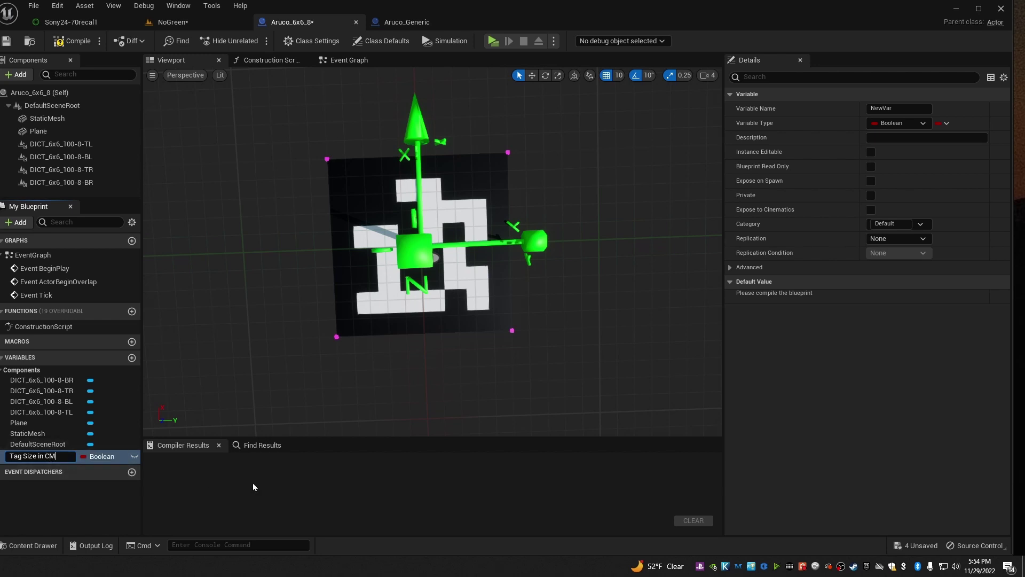
{"action": "key", "text": "Return"}
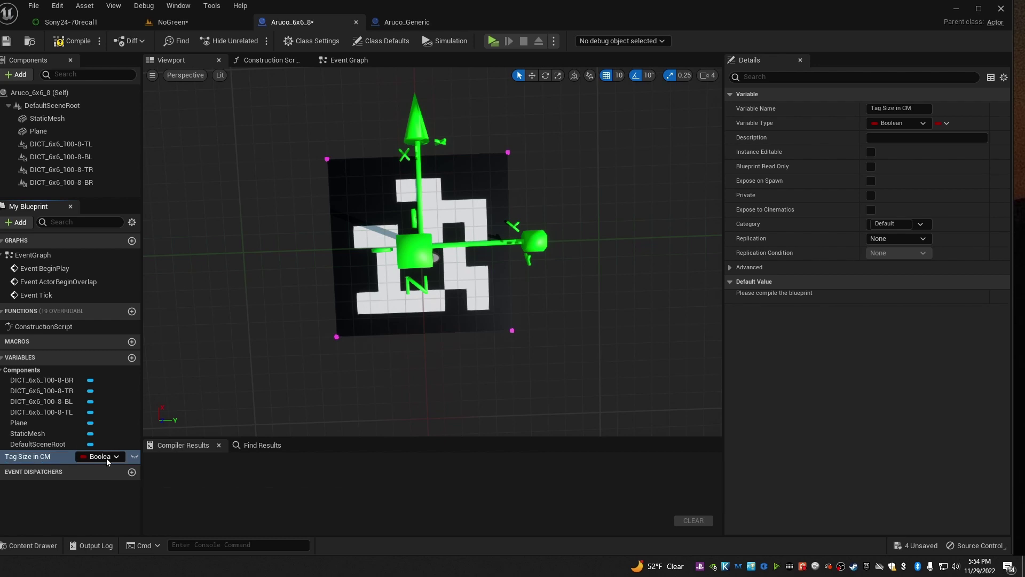
{"action": "left_click", "coordinate": [115, 457]}
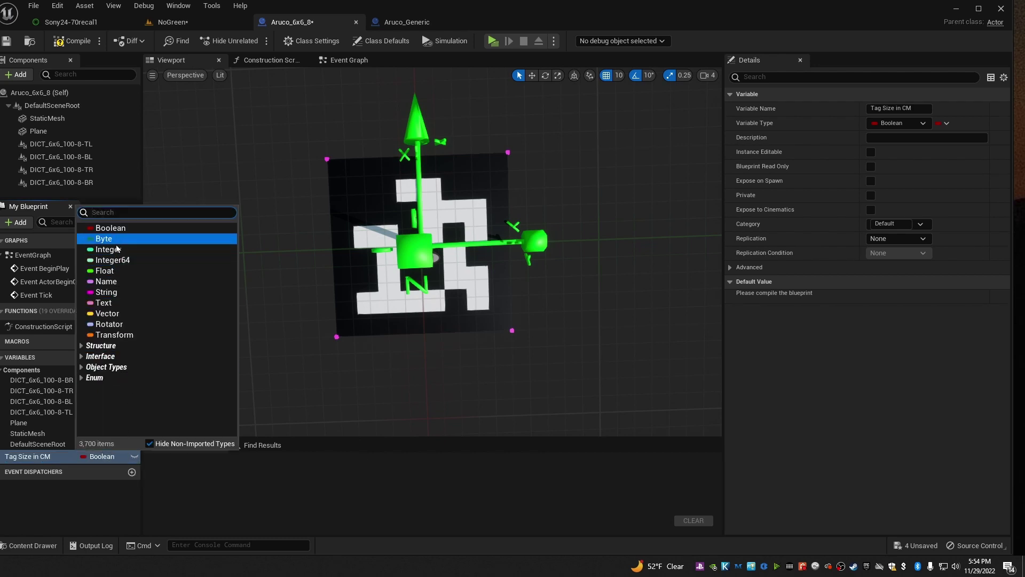
{"action": "left_click", "coordinate": [110, 270]}
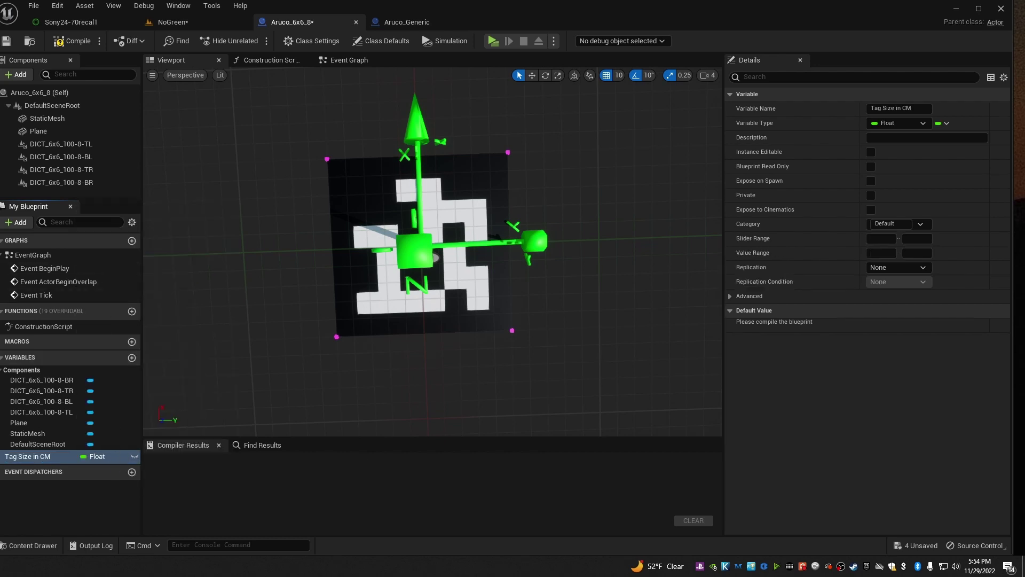
- Connect a Set Relative Scale 3D (DefaultSceneRoot) node to the Construction Script and arrange the nodes
{"action": "left_click", "coordinate": [269, 61]}
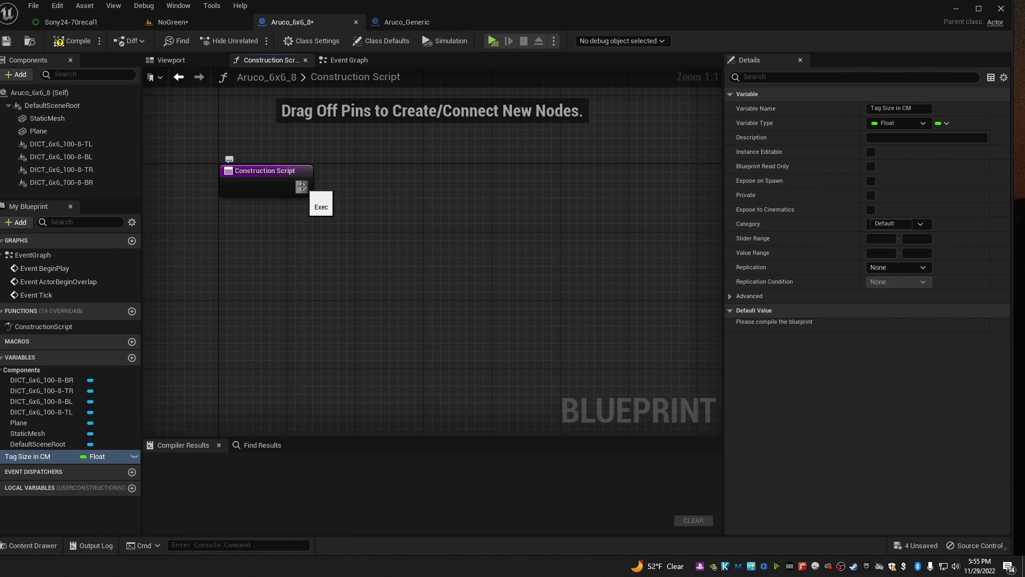
{"action": "left_click_drag", "start_coordinate": [301, 186], "coordinate": [440, 187]}
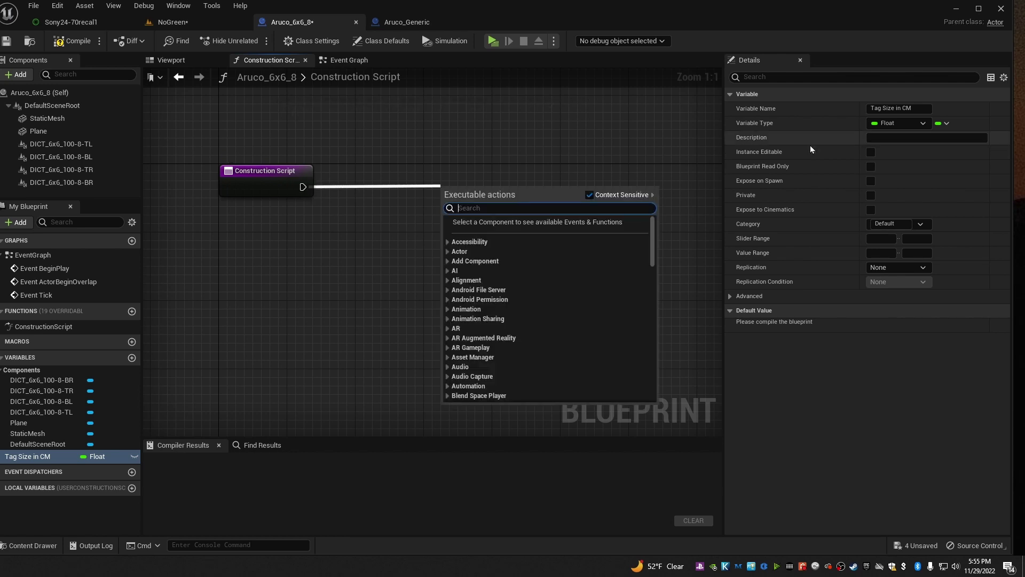
{"action": "type", "text": "set relative scale"}
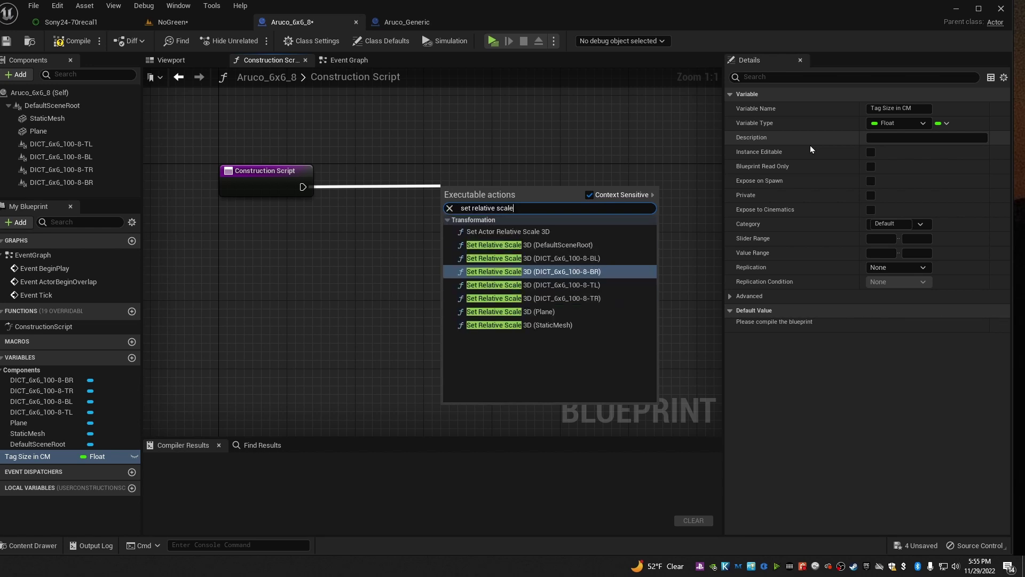
{"action": "left_click", "coordinate": [584, 246]}
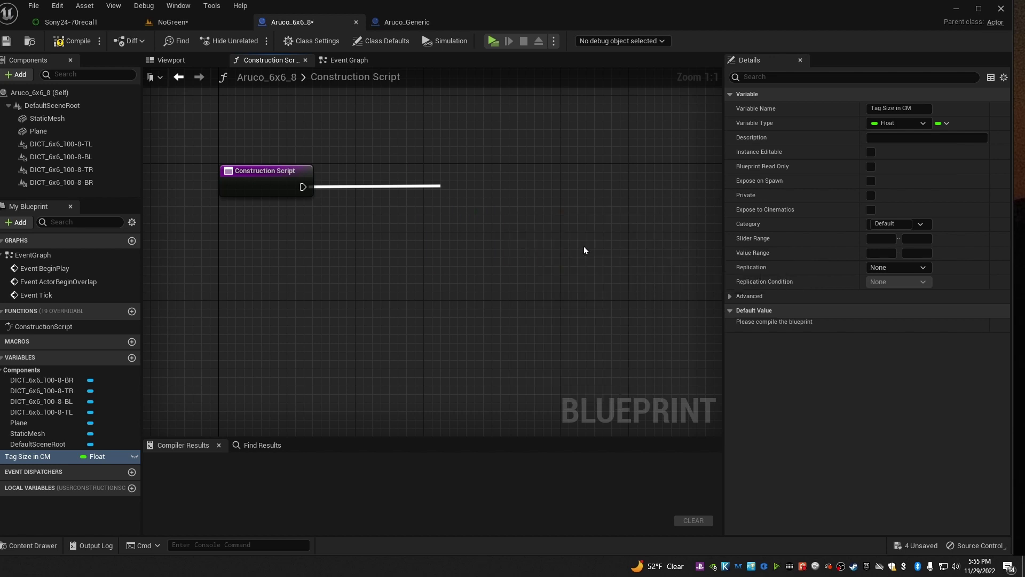
{"action": "left_click_drag", "start_coordinate": [511, 191], "coordinate": [521, 165]}
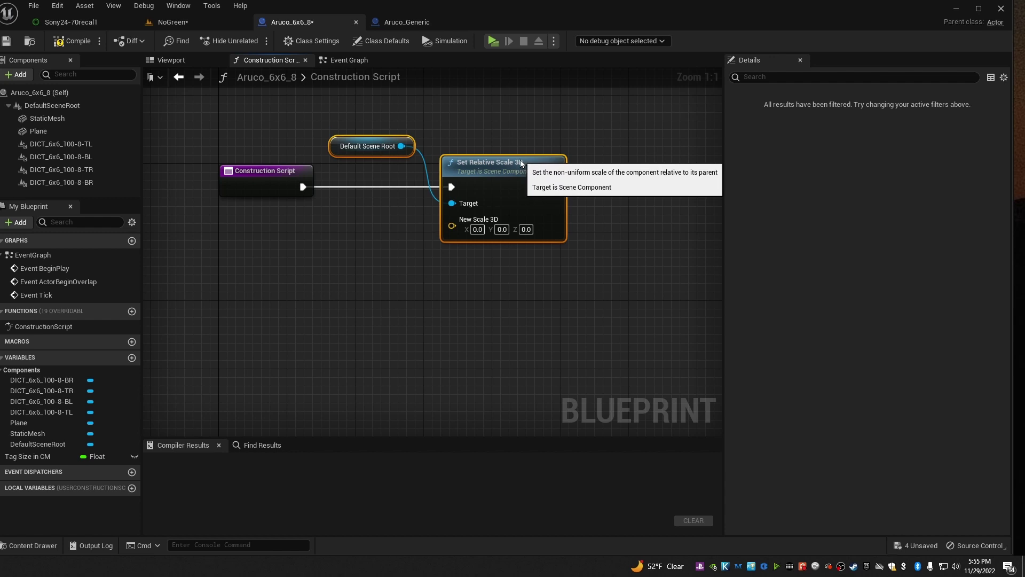
{"action": "left_click", "coordinate": [377, 139]}
{"action": "left_click_drag", "start_coordinate": [377, 139], "coordinate": [375, 209]}
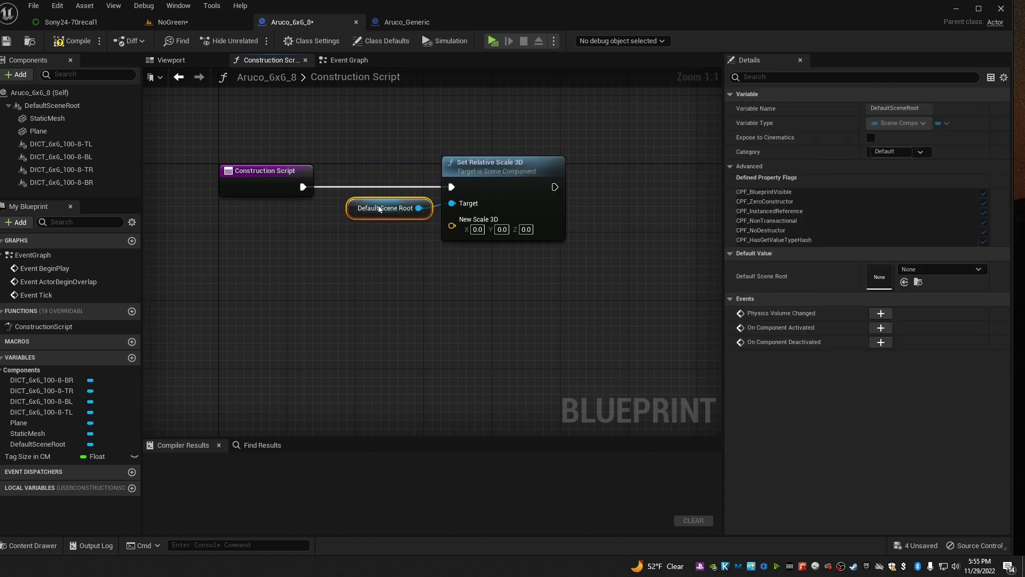
- Place a Tag Size in CM getter node in the Construction Script graph
{"action": "left_click", "coordinate": [21, 457]}
{"action": "left_click_drag", "start_coordinate": [17, 460], "coordinate": [206, 240]}
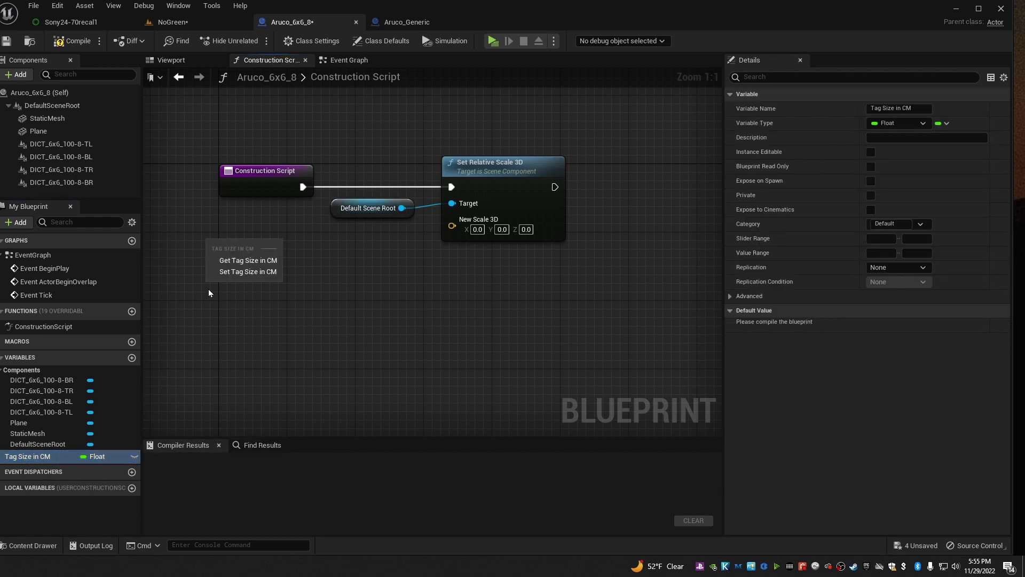
{"action": "left_click", "coordinate": [270, 262]}
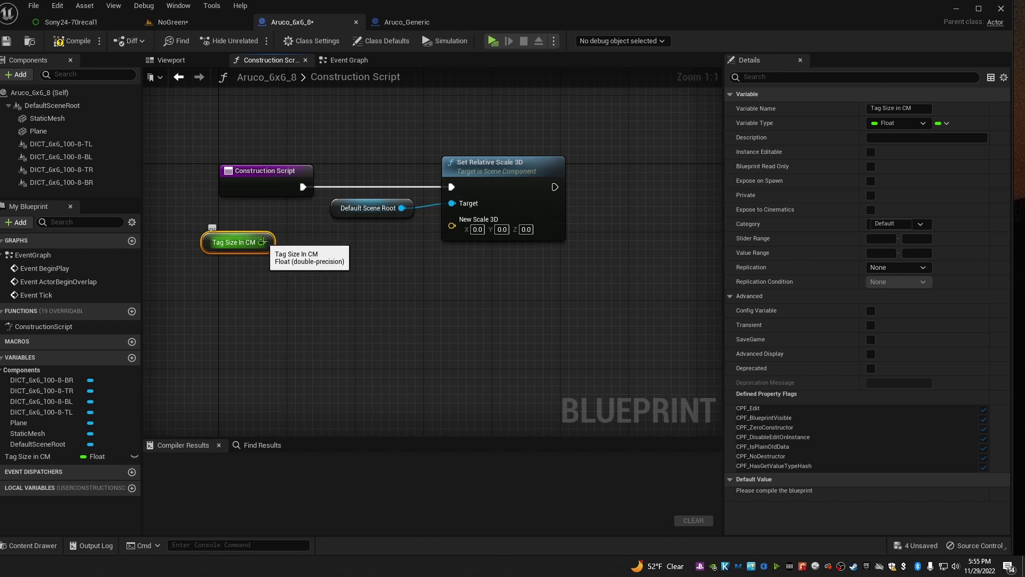
- Feed Tag Size in CM into a Divide node with a divisor of 100
{"action": "left_click_drag", "start_coordinate": [262, 242], "coordinate": [313, 243]}
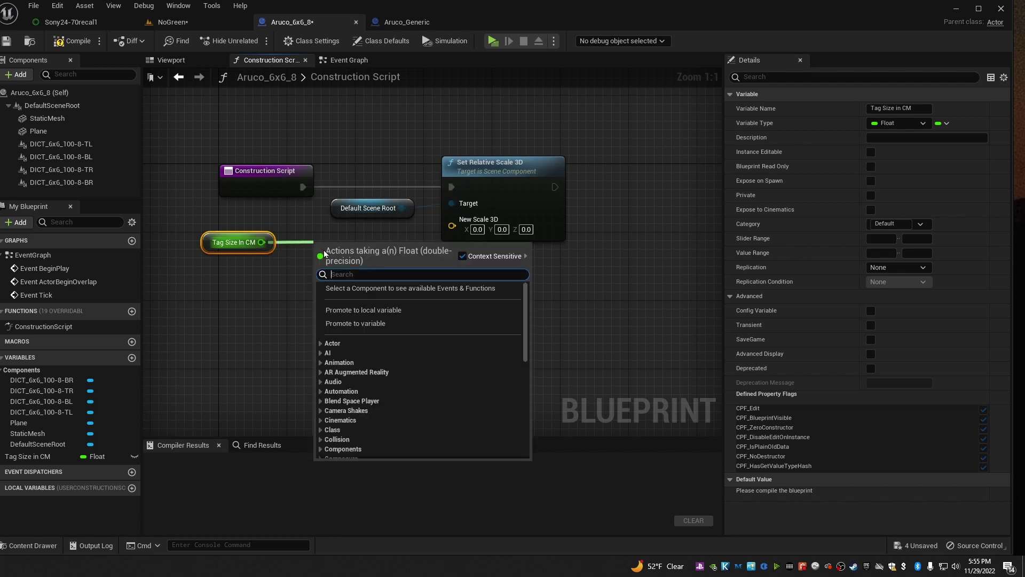
{"action": "type", "text": "divid"}
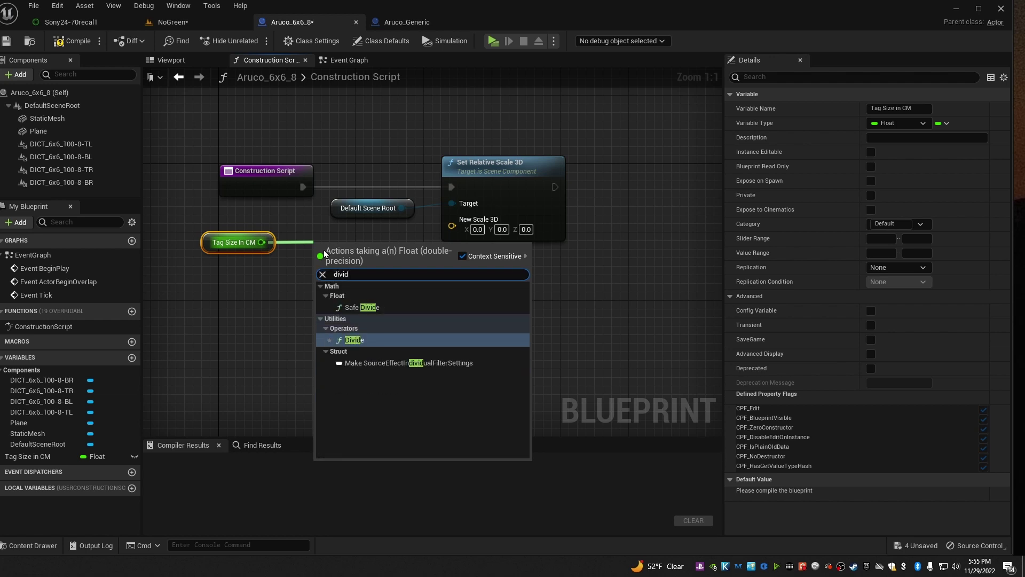
{"action": "left_click", "coordinate": [357, 340]}
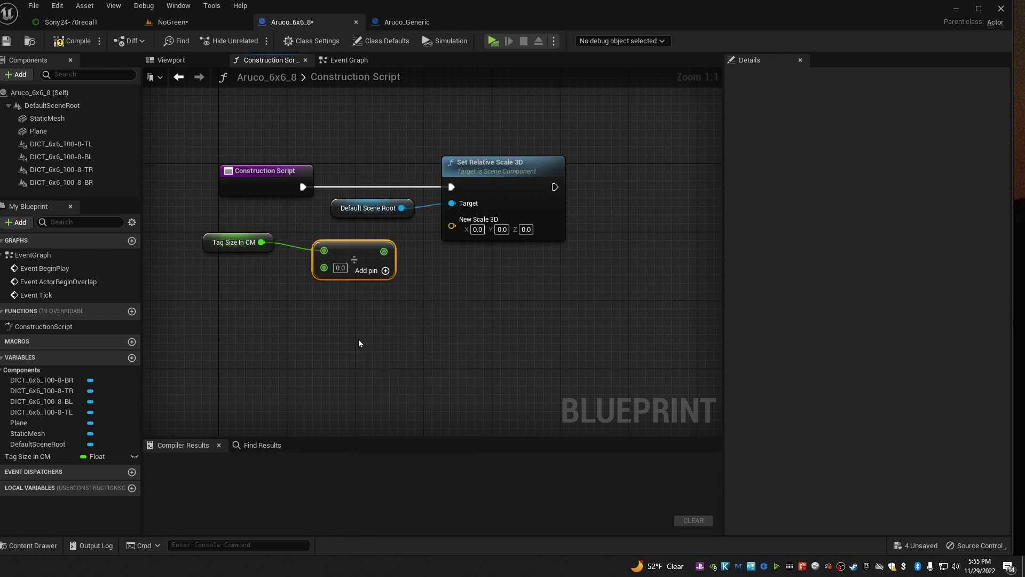
{"action": "left_click", "coordinate": [340, 268]}
{"action": "type", "text": "100"}
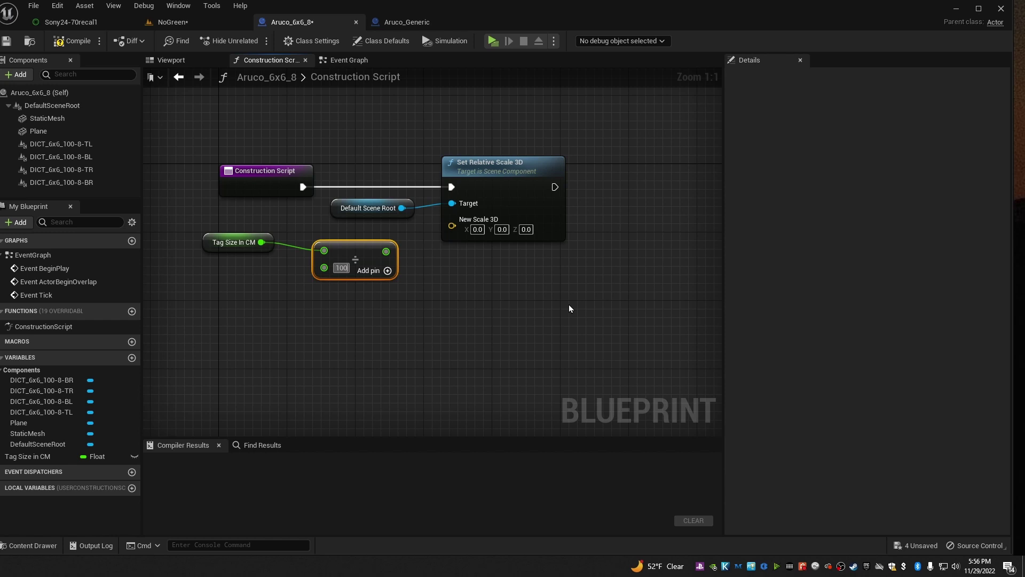
{"action": "key", "text": "Return"}
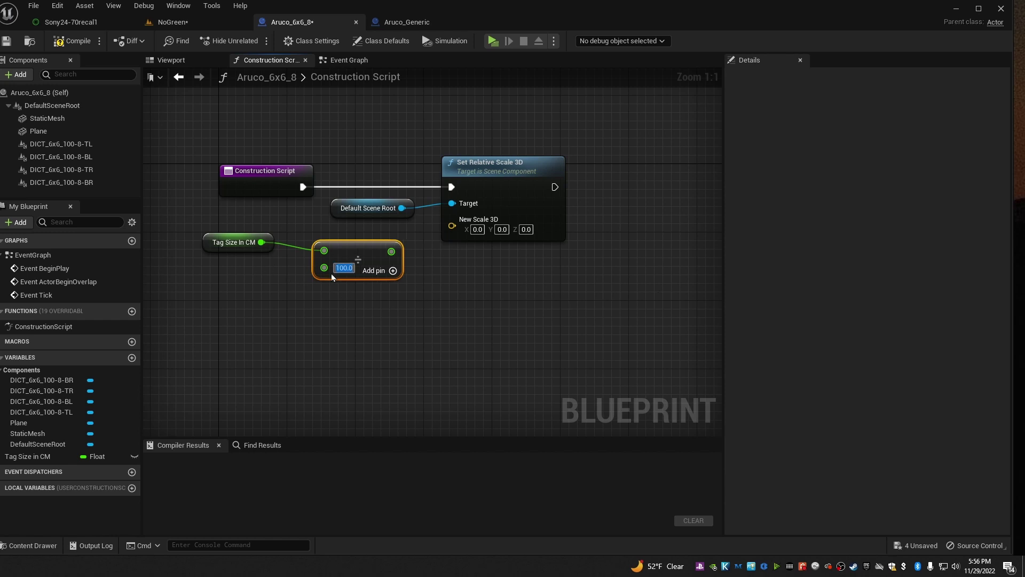
- Split New Scale 3D, wire the Tag Size ÷ 100 result into X, Y and Z, and compile
{"action": "right_click", "coordinate": [452, 226]}
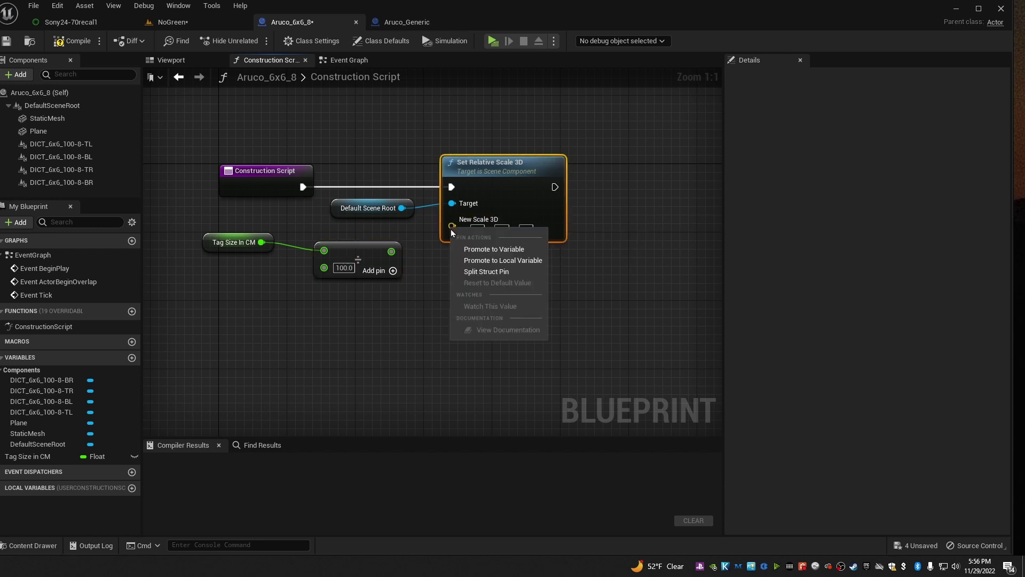
{"action": "left_click", "coordinate": [463, 273]}
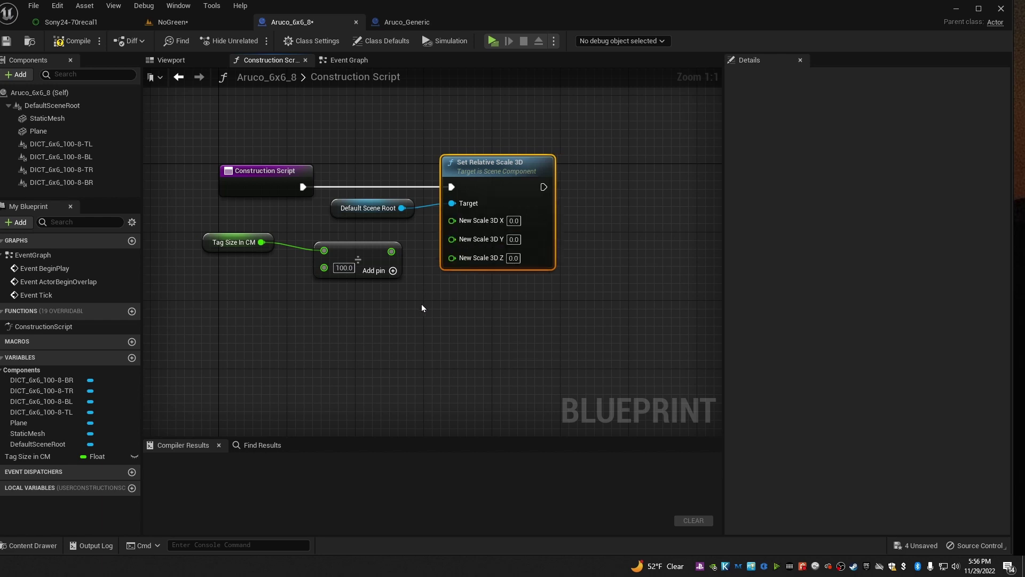
{"action": "left_click_drag", "start_coordinate": [392, 251], "coordinate": [452, 221]}
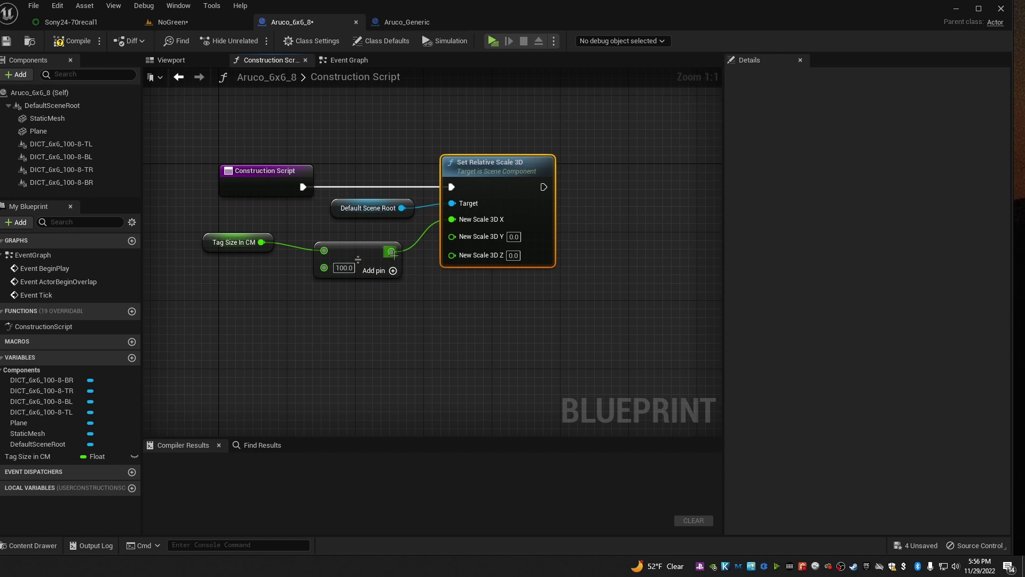
{"action": "left_click_drag", "start_coordinate": [392, 251], "coordinate": [451, 238]}
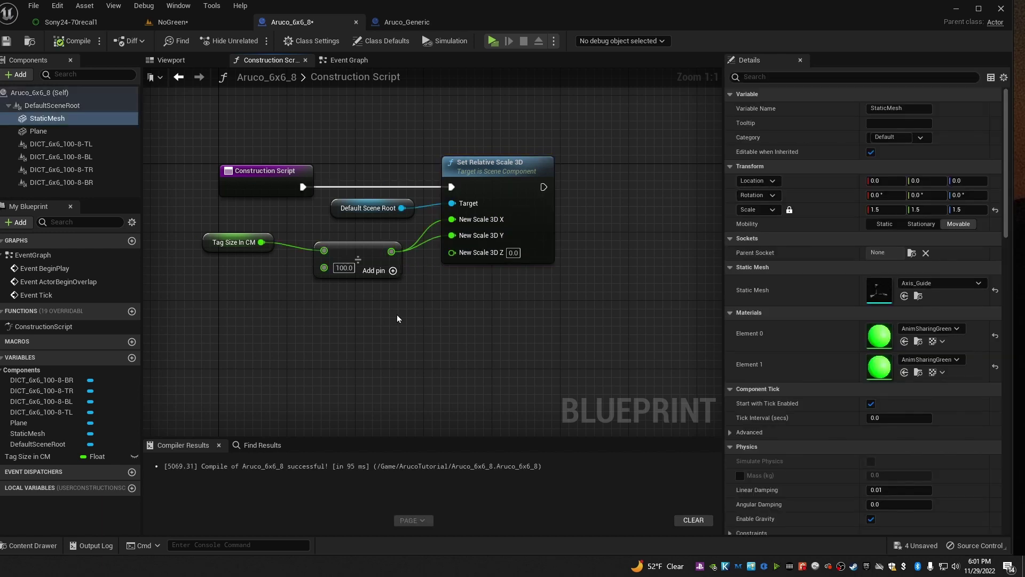
{"action": "left_click_drag", "start_coordinate": [392, 251], "coordinate": [450, 255]}
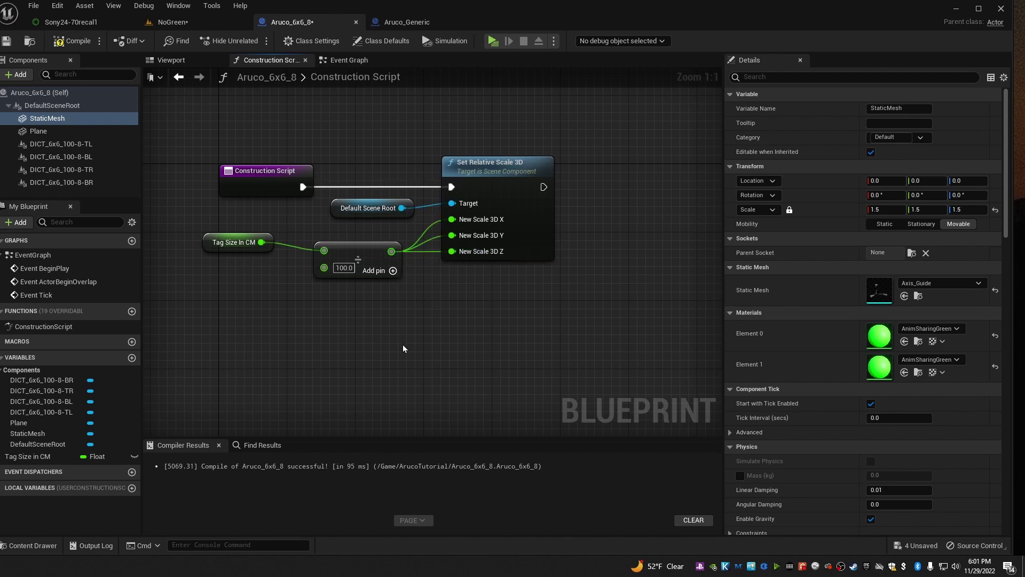
{"action": "left_click", "coordinate": [68, 45]}
{"action": "left_click", "coordinate": [176, 61]}
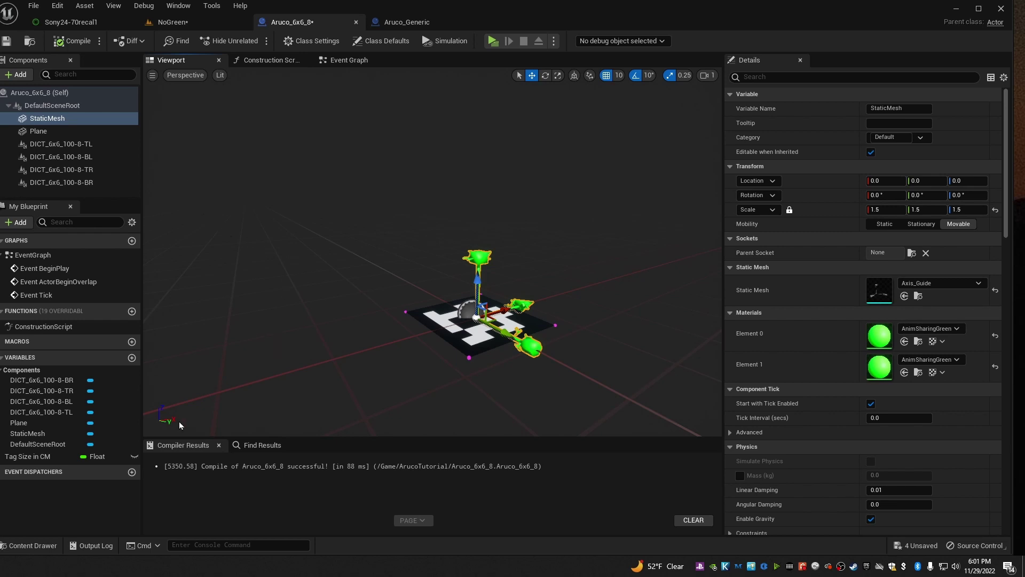
- Make Tag Size in CM instance editable, then return to the NoGreen level
{"action": "left_click", "coordinate": [44, 459]}
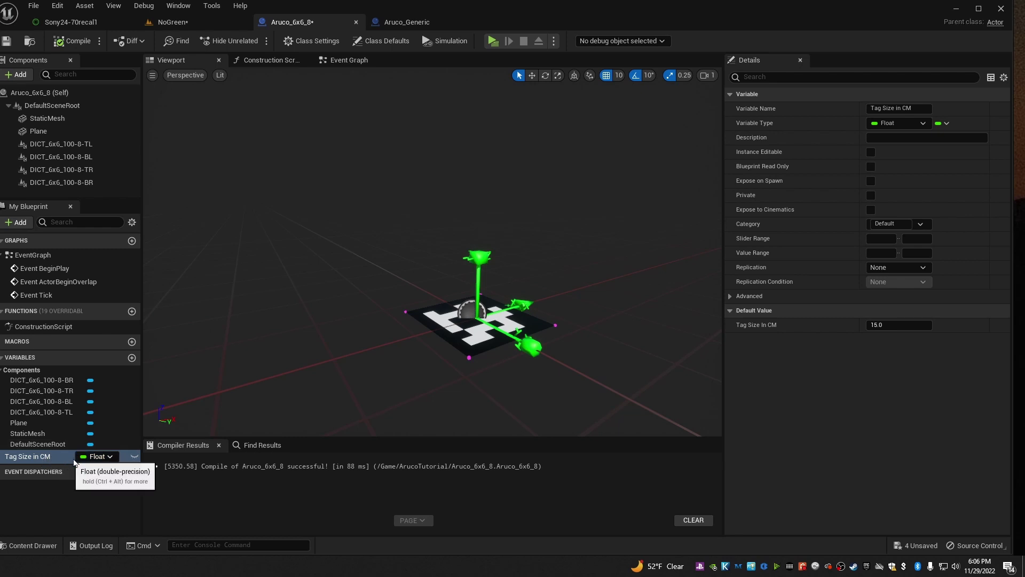
{"action": "left_click", "coordinate": [134, 457]}
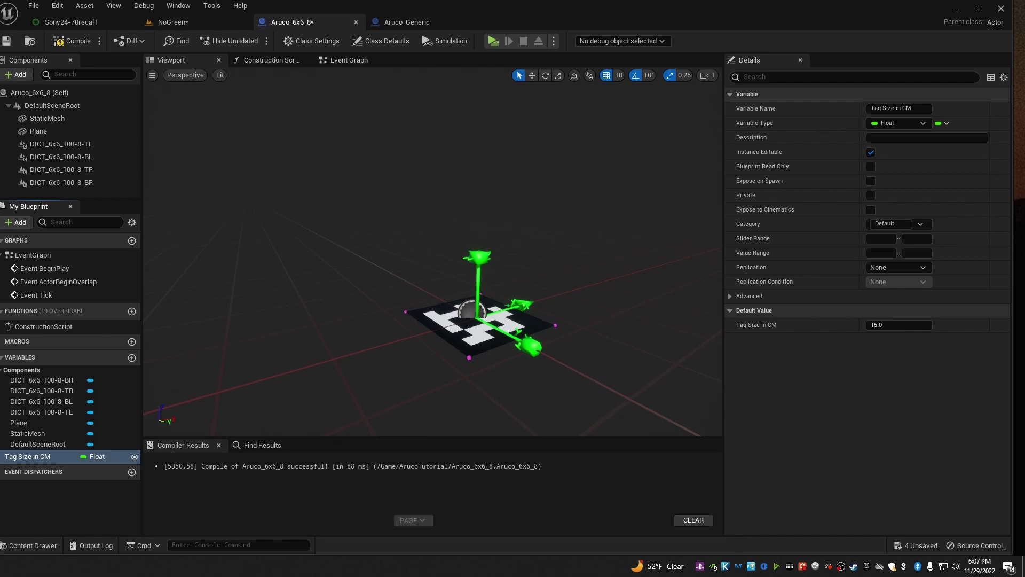
{"action": "left_click", "coordinate": [172, 22]}
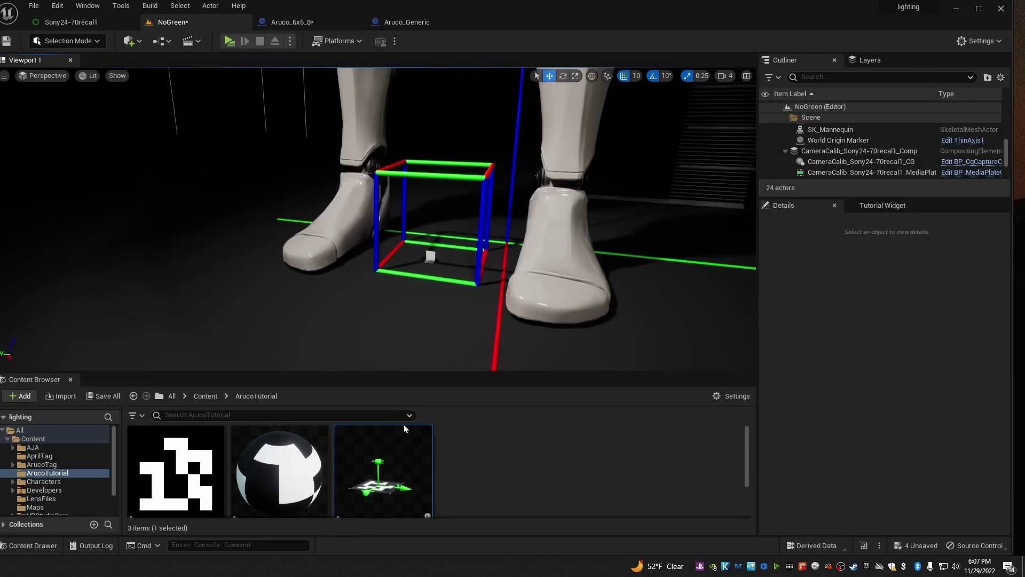
- Drop Aruco_6x6_8 into the level, set location X and Y to 0 and yaw to 180
{"action": "left_click_drag", "start_coordinate": [385, 490], "coordinate": [323, 303]}
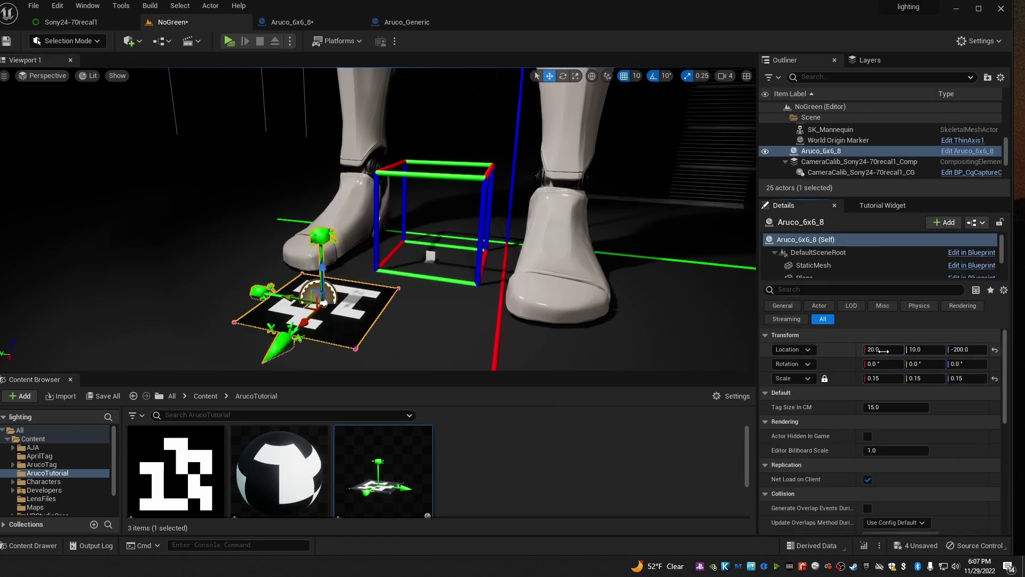
{"action": "left_click", "coordinate": [884, 351]}
{"action": "type", "text": "0"}
{"action": "key", "text": "Tab"}
{"action": "type", "text": "0"}
{"action": "key", "text": "Return"}
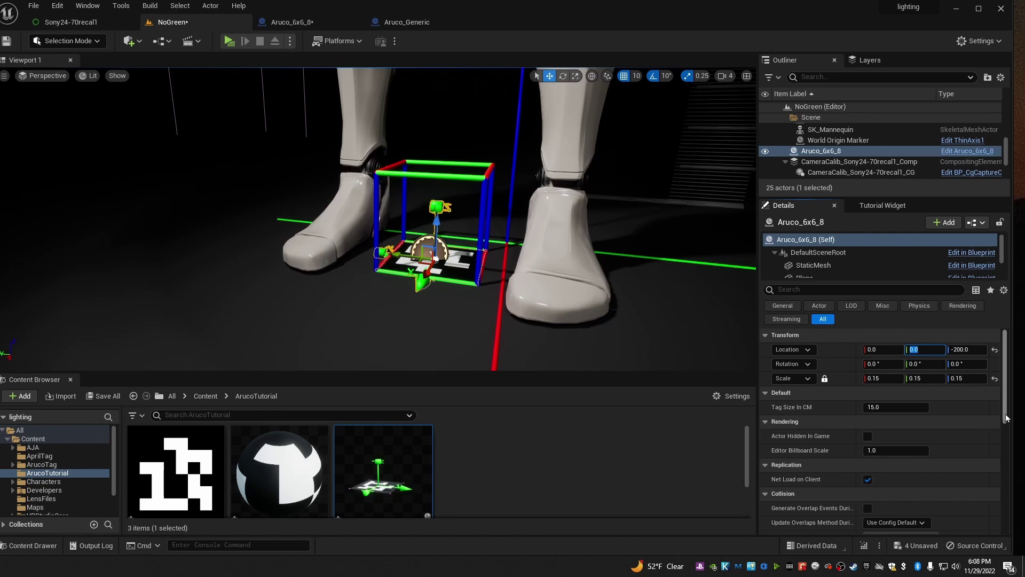
{"action": "left_click", "coordinate": [968, 364]}
{"action": "type", "text": "180"}
{"action": "key", "text": "Return"}
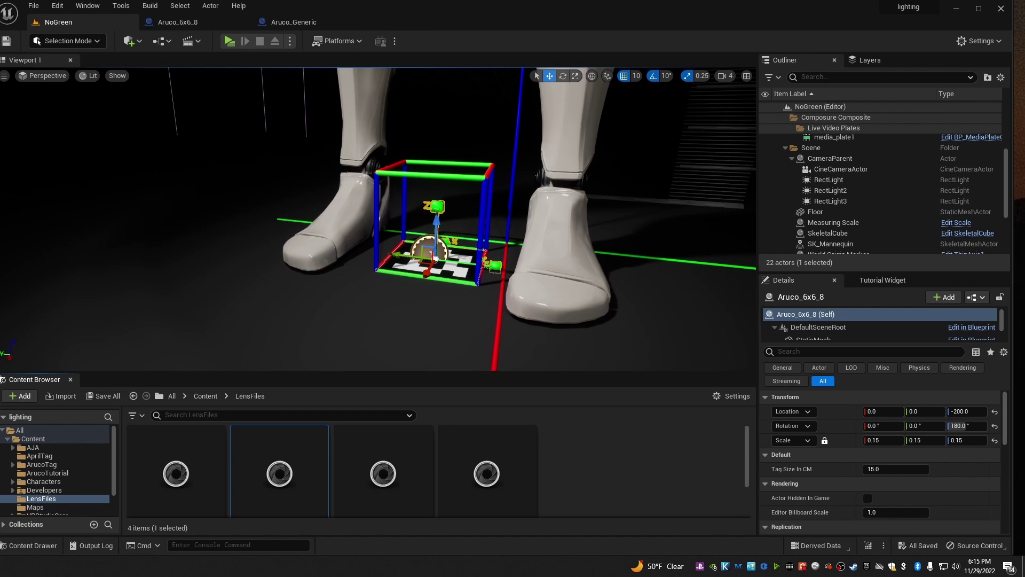
- Open the Sony24-70recal1 lens file, then return to the NoGreen level
{"action": "mouse_move", "coordinate": [283, 478]}
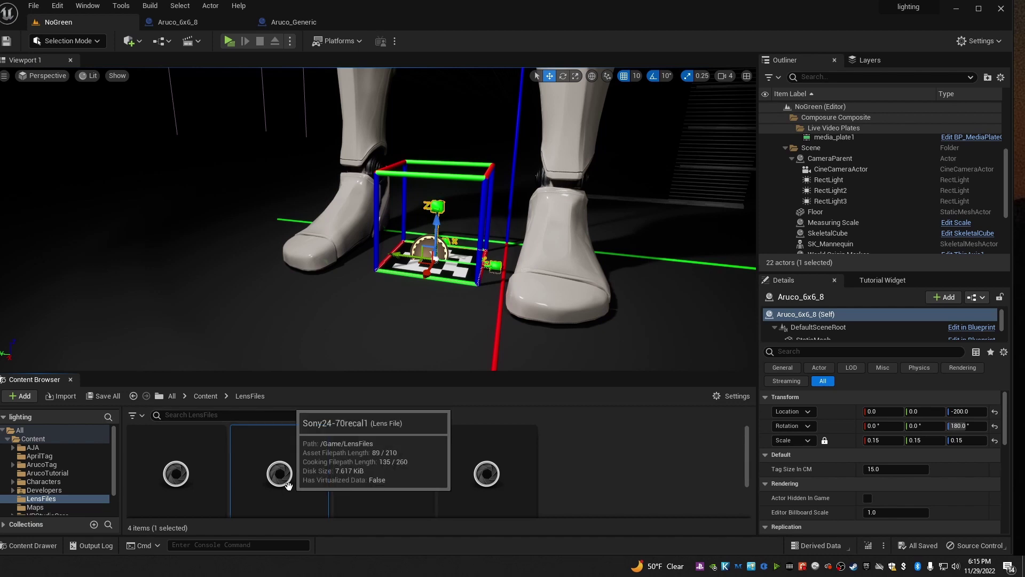
{"action": "double_click", "coordinate": [287, 485]}
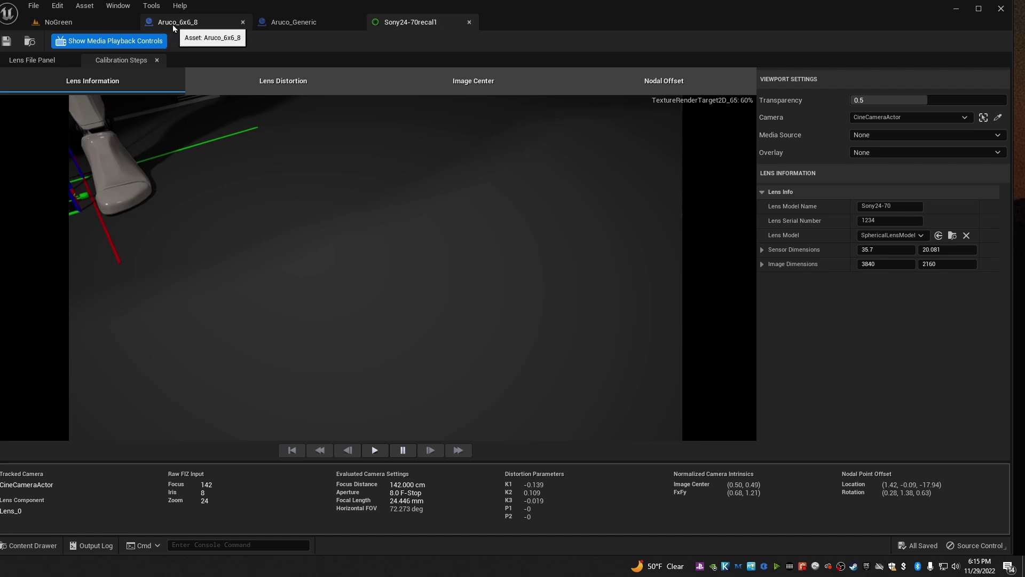
{"action": "left_click", "coordinate": [99, 25]}
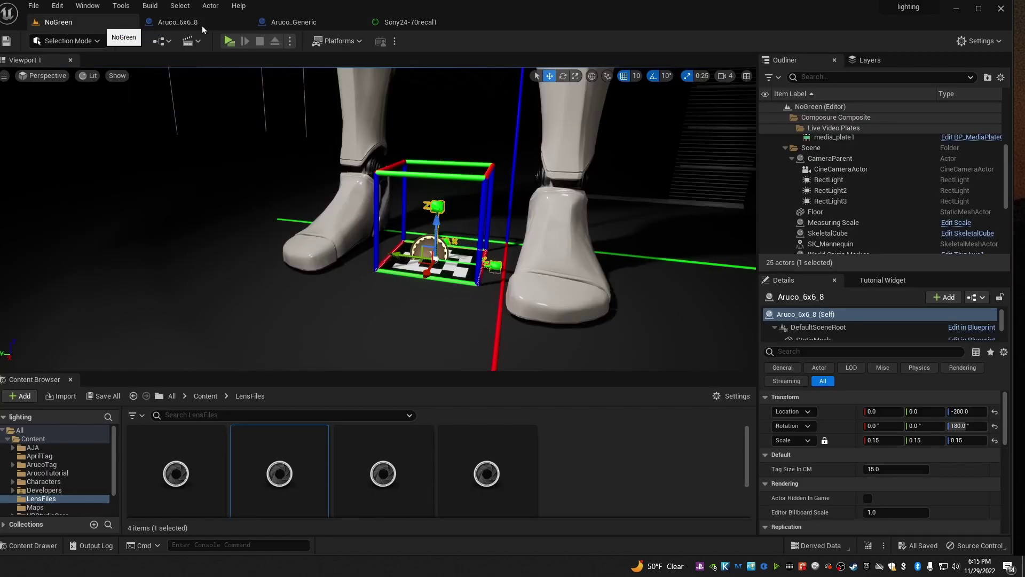
- Set the calibration media plate actor's Media Source to T_AJA1_BC
{"action": "scroll", "coordinate": [861, 147], "scroll_direction": "down", "scroll_amount": 4}
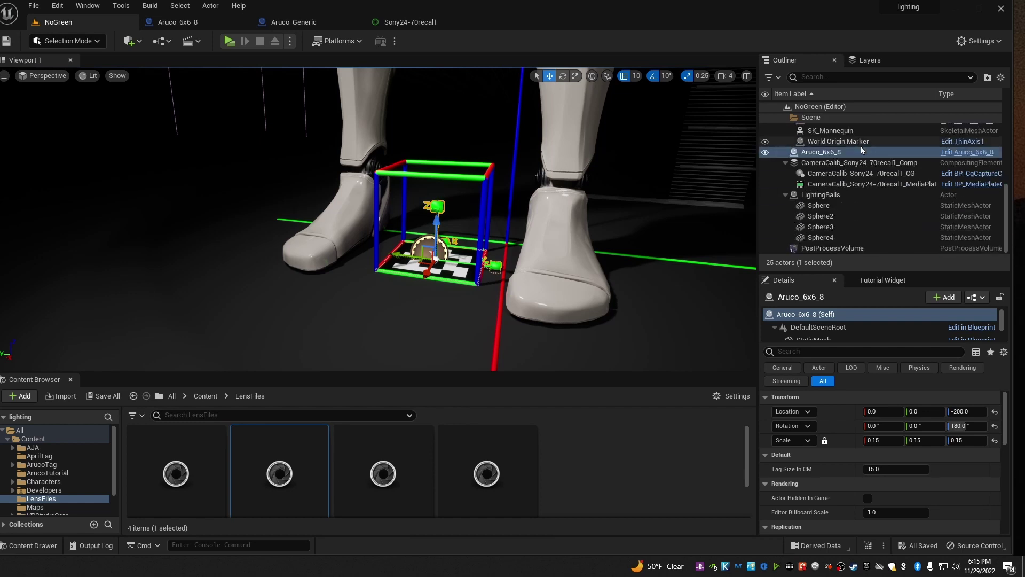
{"action": "left_click", "coordinate": [854, 182]}
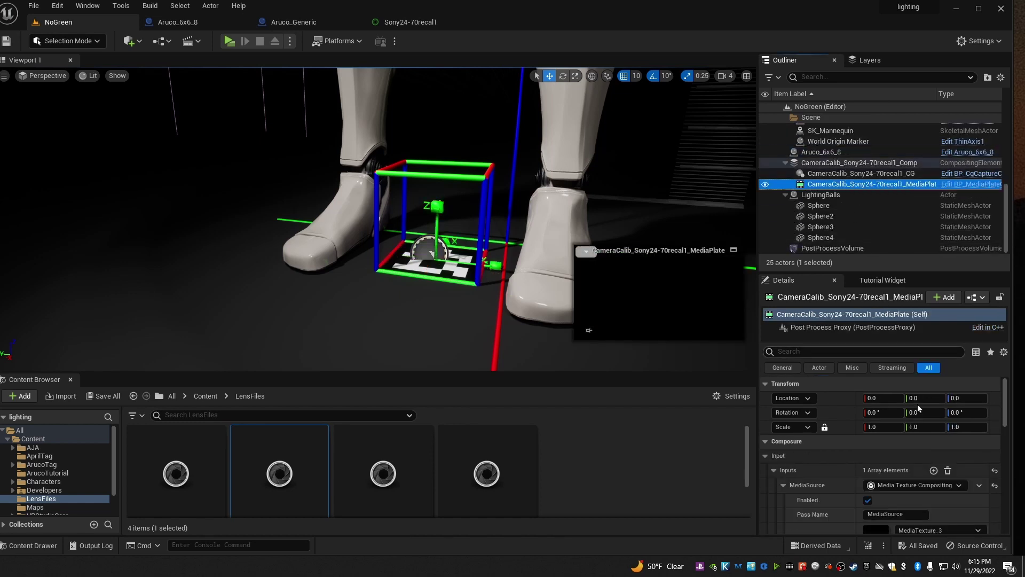
{"action": "scroll", "coordinate": [932, 465], "scroll_direction": "down", "scroll_amount": 3}
{"action": "left_click", "coordinate": [935, 465]}
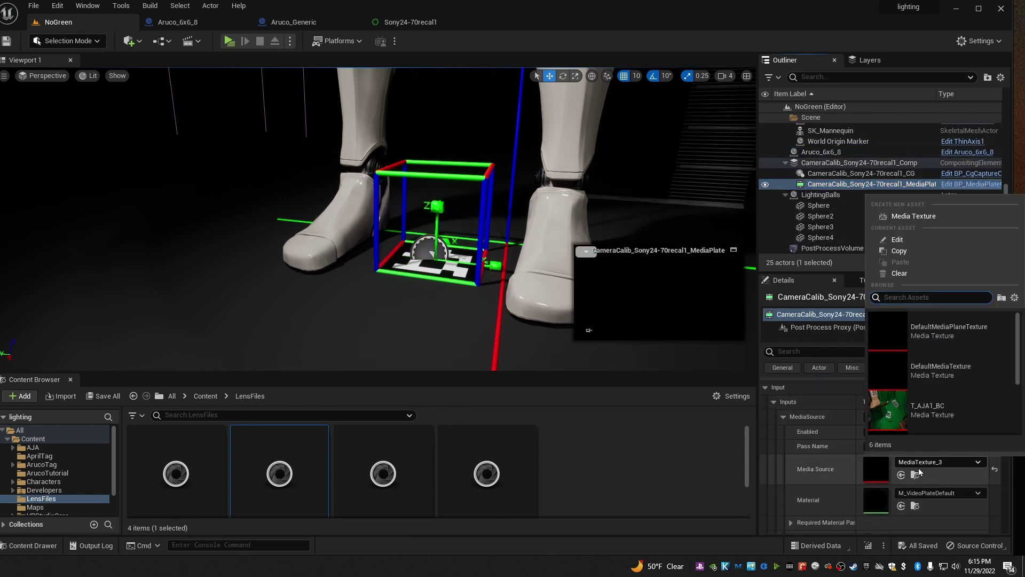
{"action": "left_click", "coordinate": [945, 410]}
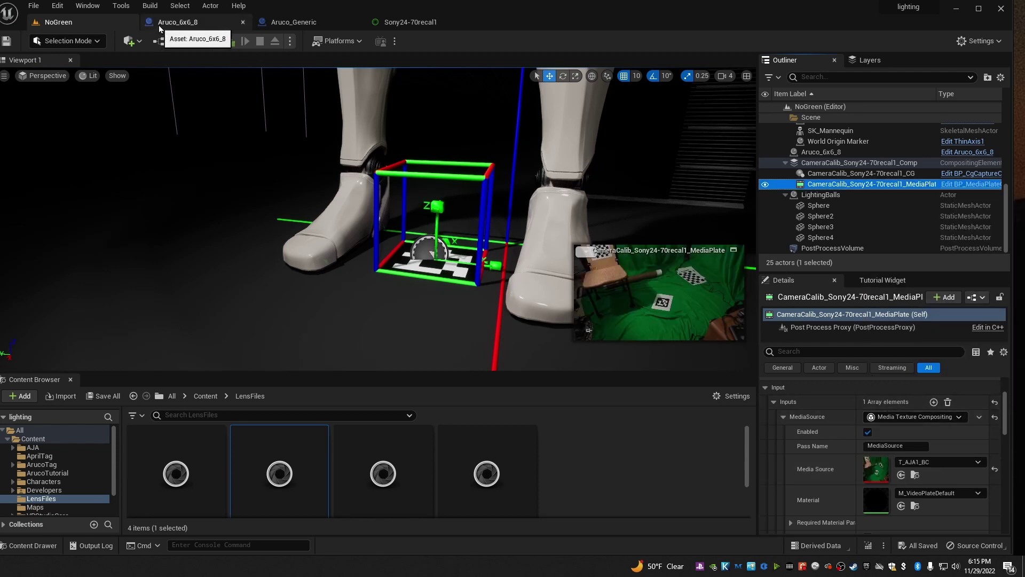
- In the Sony24-70recal1 lens file's Nodal Offset step, select the Nodal Offset Aruco Markers algorithm
{"action": "left_click", "coordinate": [410, 24]}
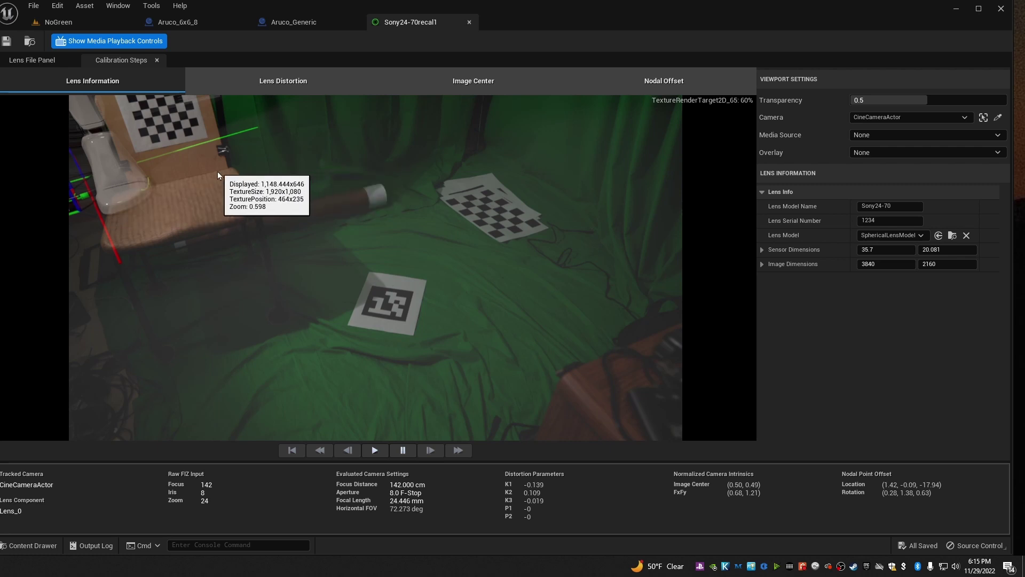
{"action": "left_click", "coordinate": [645, 87]}
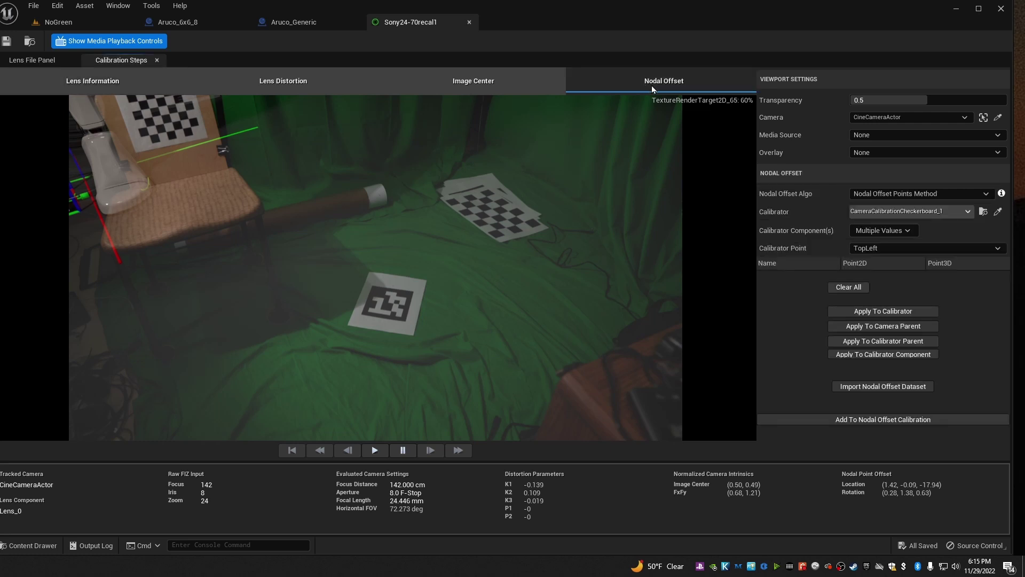
{"action": "left_click", "coordinate": [894, 192]}
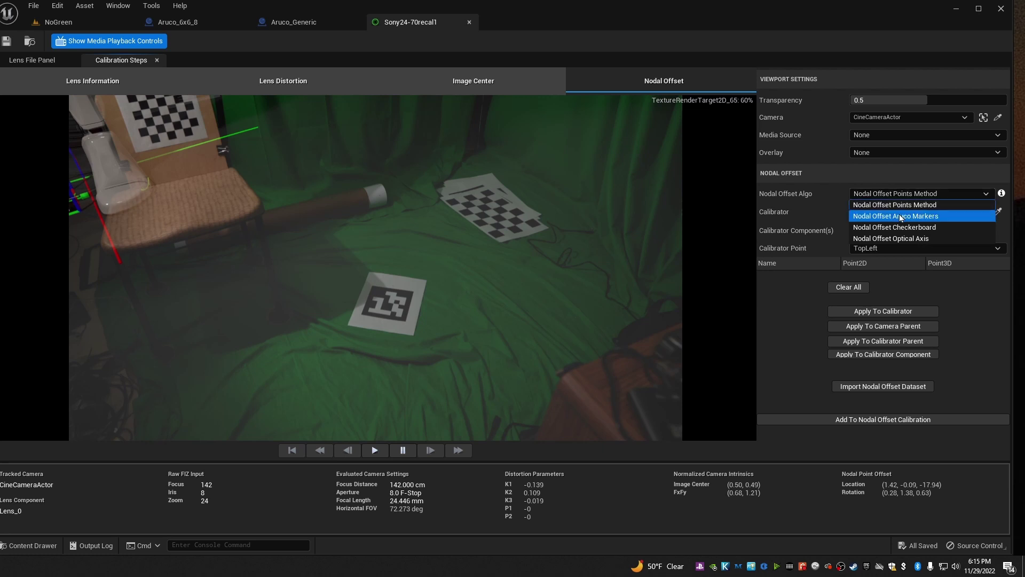
{"action": "left_click", "coordinate": [901, 218]}
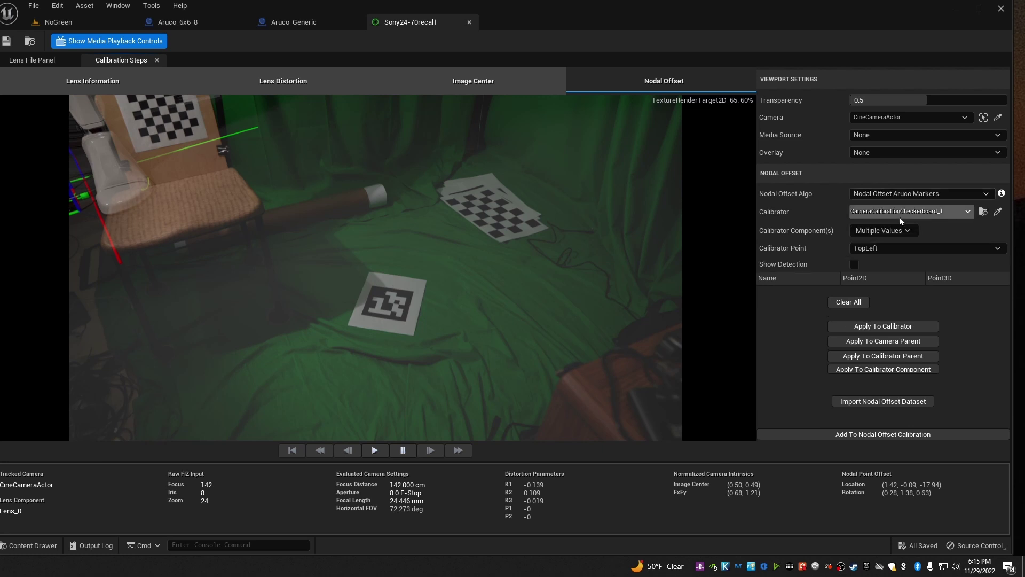
- Use Aruco_6x6_8 as calibrator, detect the marker's corners, and apply the offset to the camera parent
{"action": "left_click", "coordinate": [903, 211]}
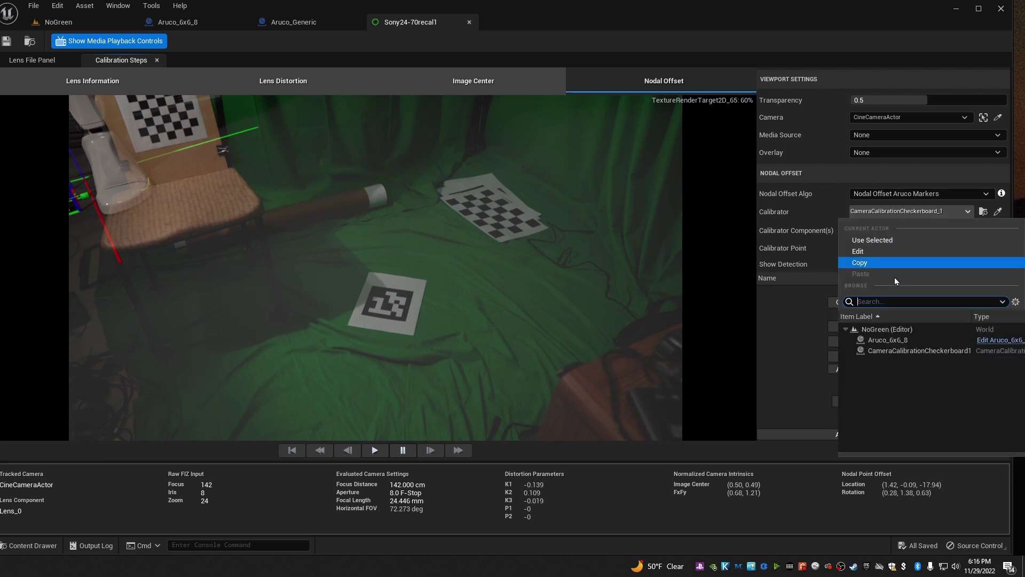
{"action": "left_click", "coordinate": [892, 341]}
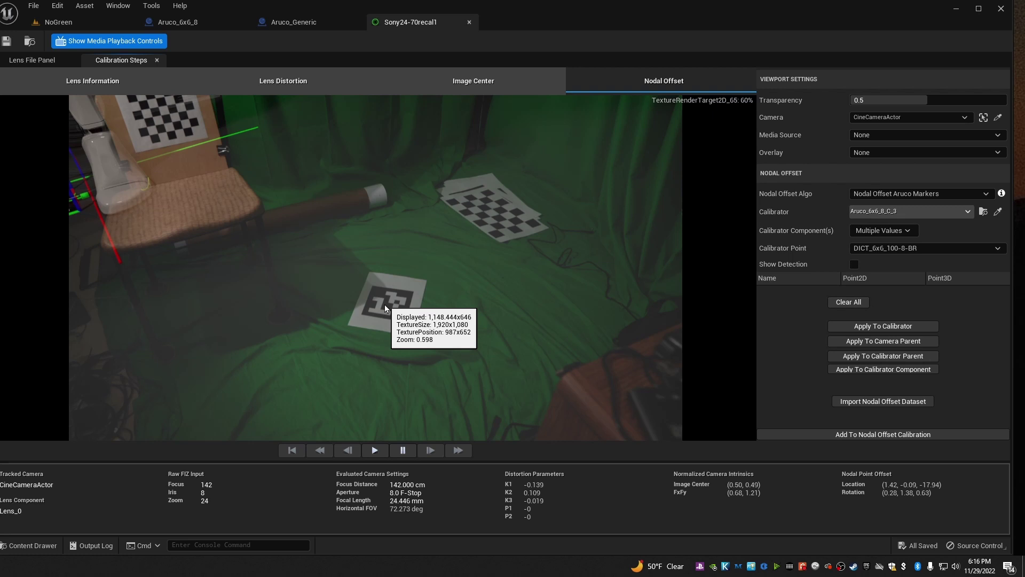
{"action": "left_click", "coordinate": [386, 309]}
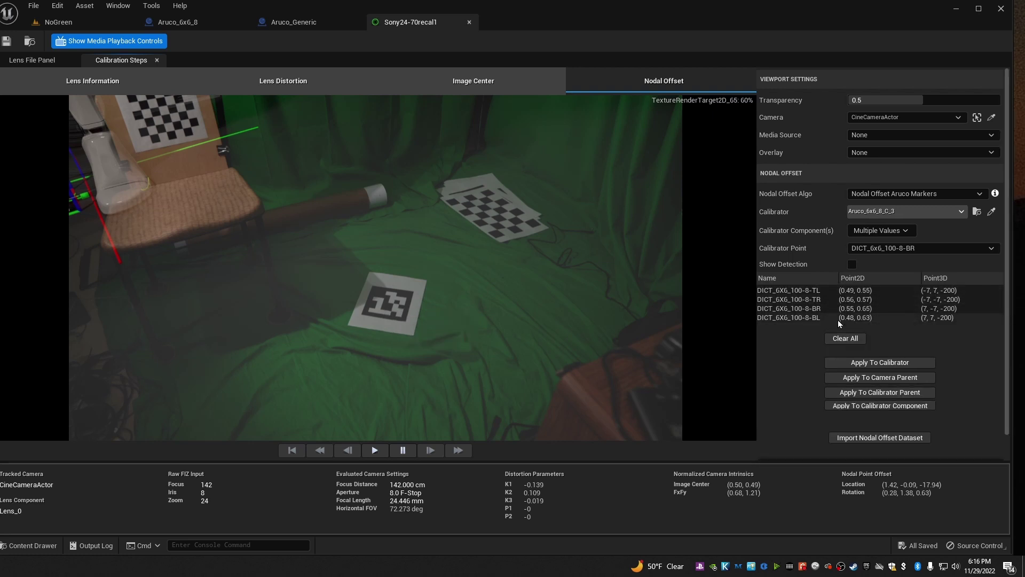
{"action": "left_click", "coordinate": [899, 379]}
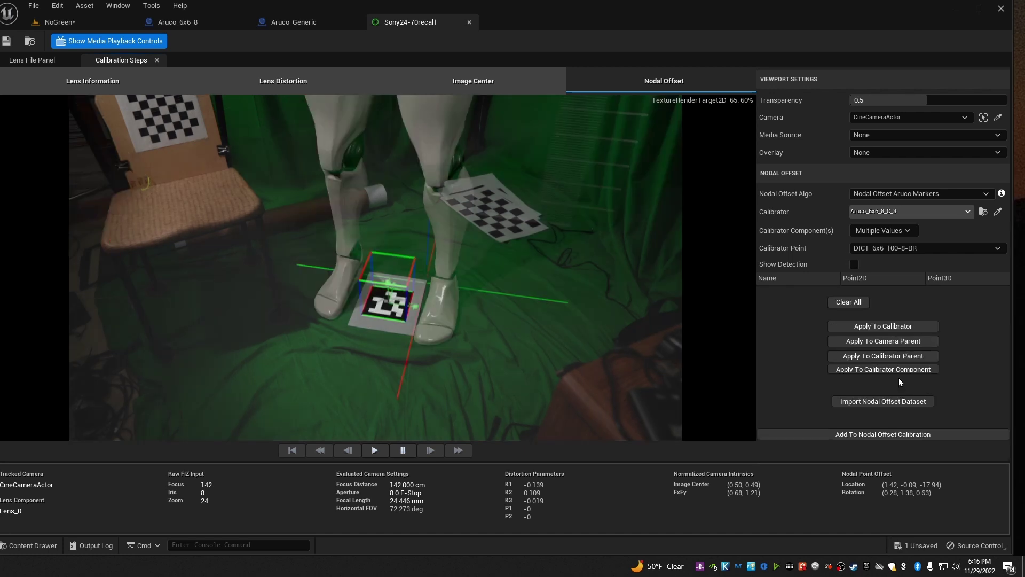